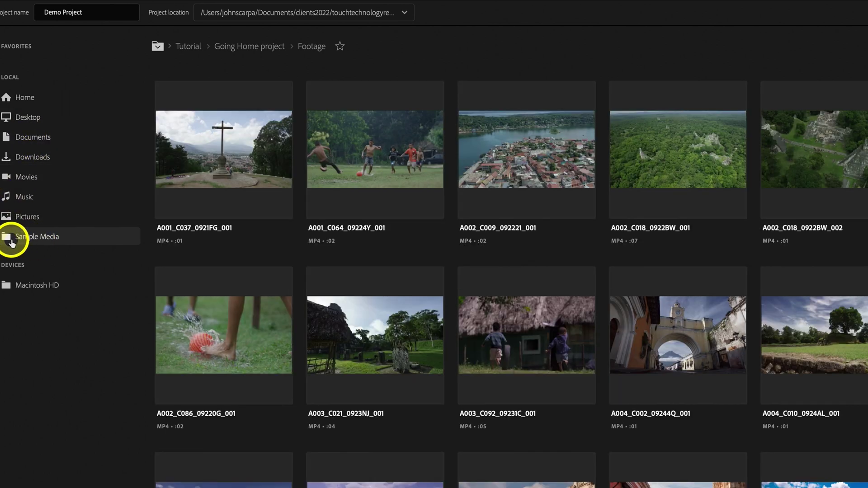
Select seven footage clips individually for import, including A001_C037_0921FG_001, A003_C021_0923NJ_001, AntiguaArchTL and A002_C018_0922BW_002
left_click(248, 166)
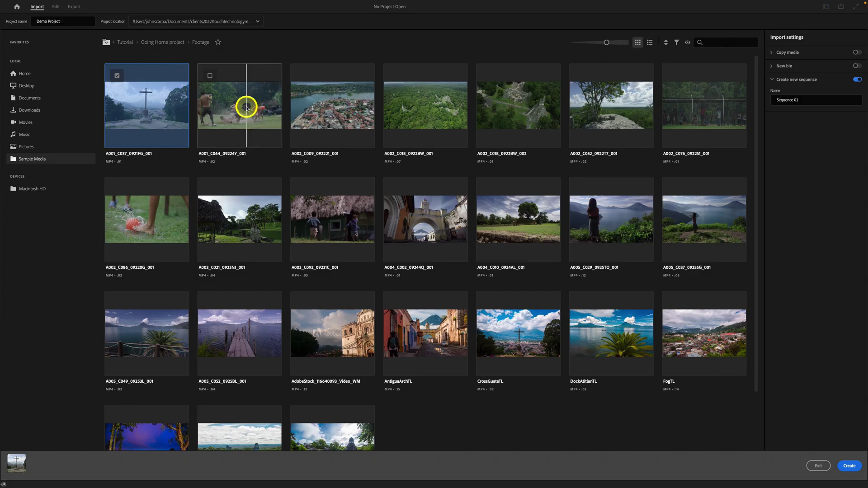
left_click(385, 151)
left_click(244, 214)
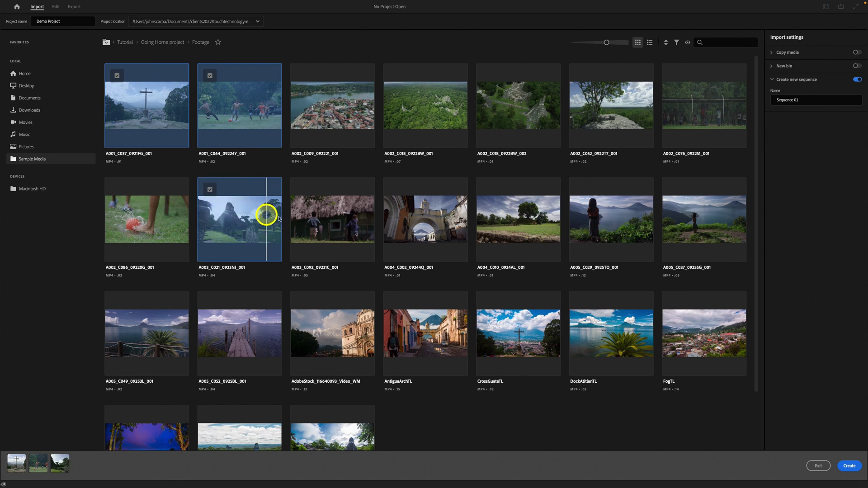
left_click(322, 217)
left_click(400, 323)
left_click(437, 213)
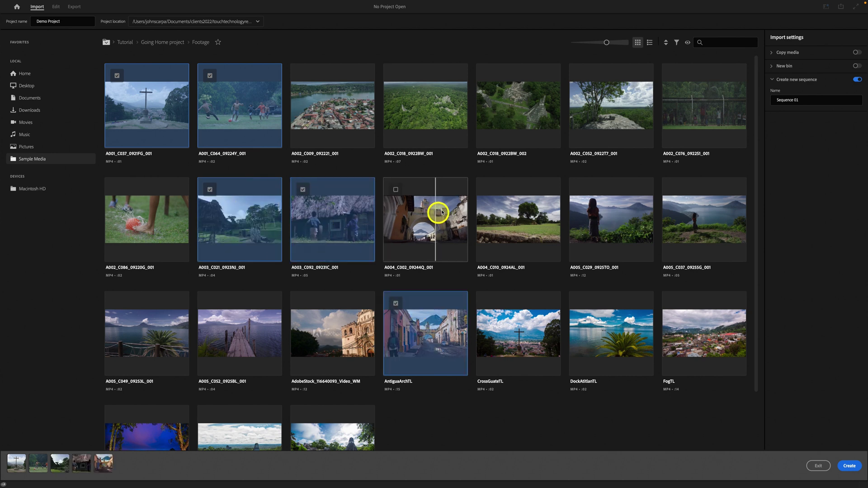
left_click(500, 111)
Add the remaining clips in the first six columns to the import selection together, plus A005_C037_0925SG_001 and FogTL
left_click_drag(612, 420, 170, 109)
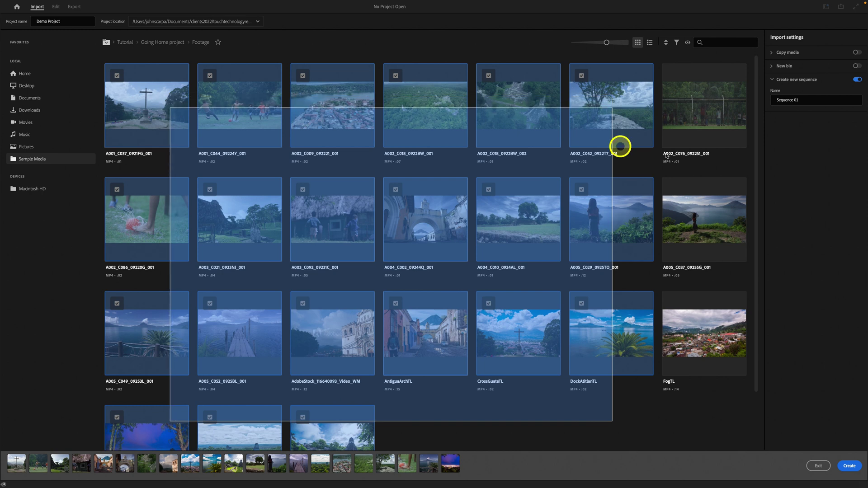
left_click(701, 210)
left_click(707, 321)
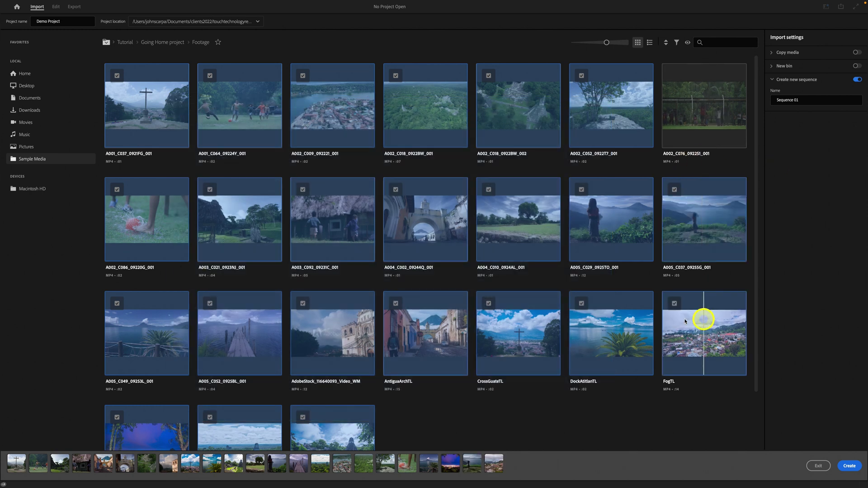
Check the full clip selection, name the new sequence Main Edit, and create the Demo Project
scroll(421, 267, "down", 3)
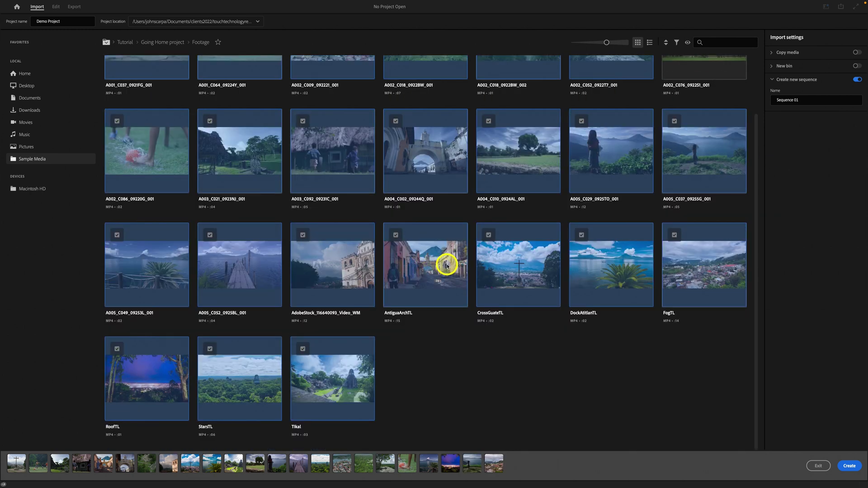
scroll(447, 265, "up", 3)
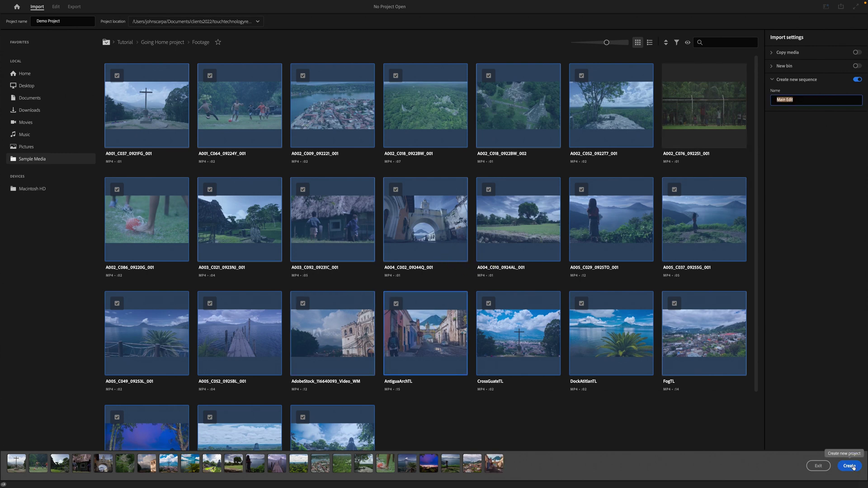
left_click(853, 467)
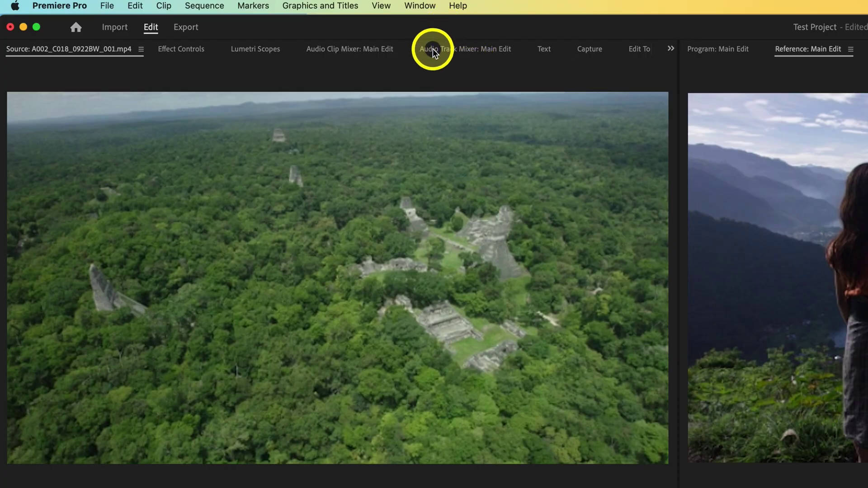
Switch the editing layout to the Learning workspace
left_click(424, 6)
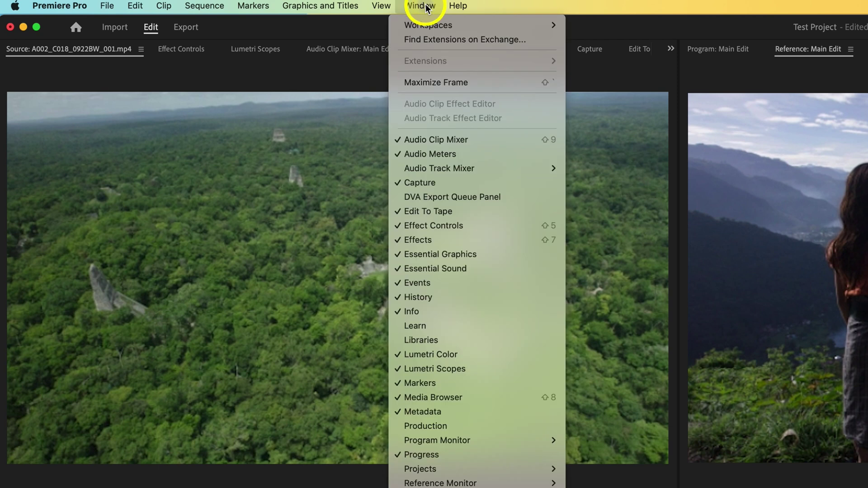
mouse_move(427, 26)
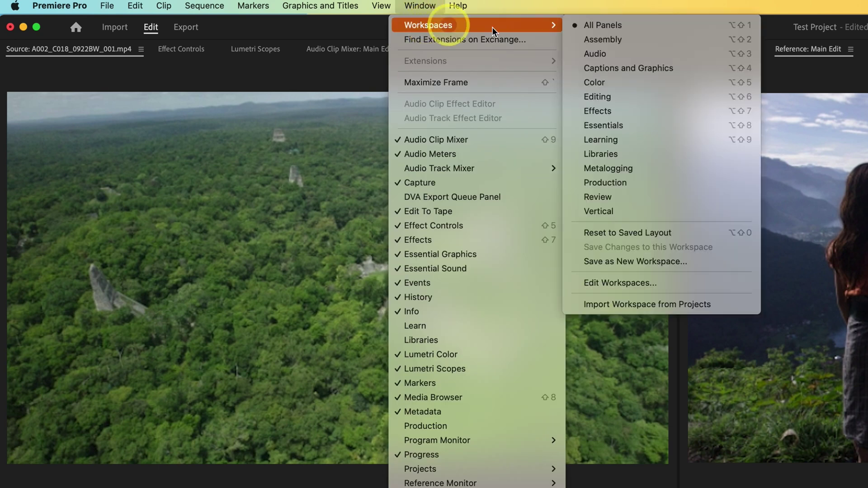
left_click(610, 26)
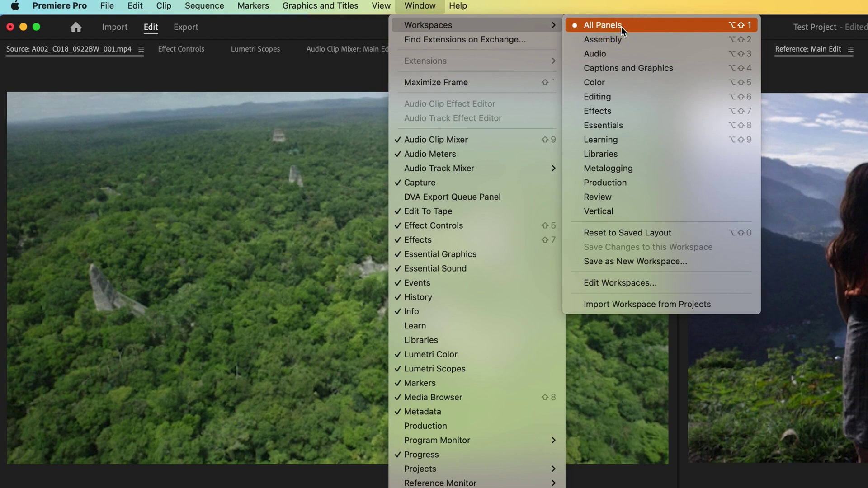
left_click(625, 138)
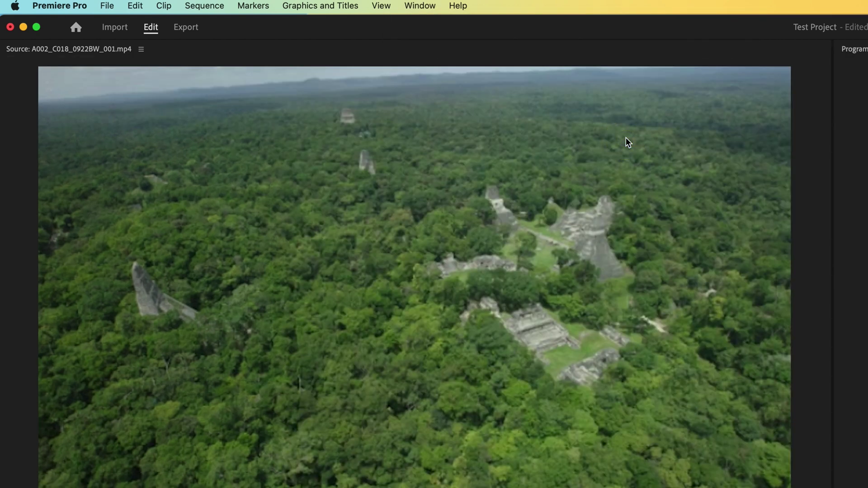
Switch the editing layout to the All Panels workspace
left_click(422, 6)
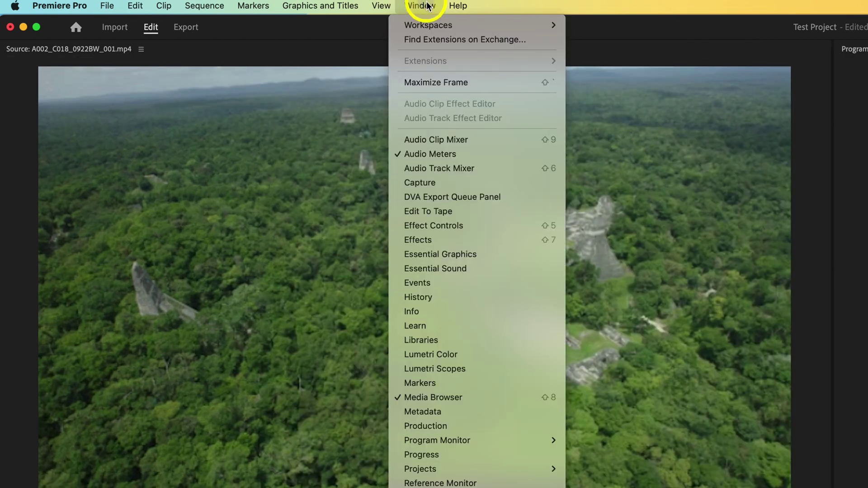
mouse_move(430, 24)
left_click(626, 113)
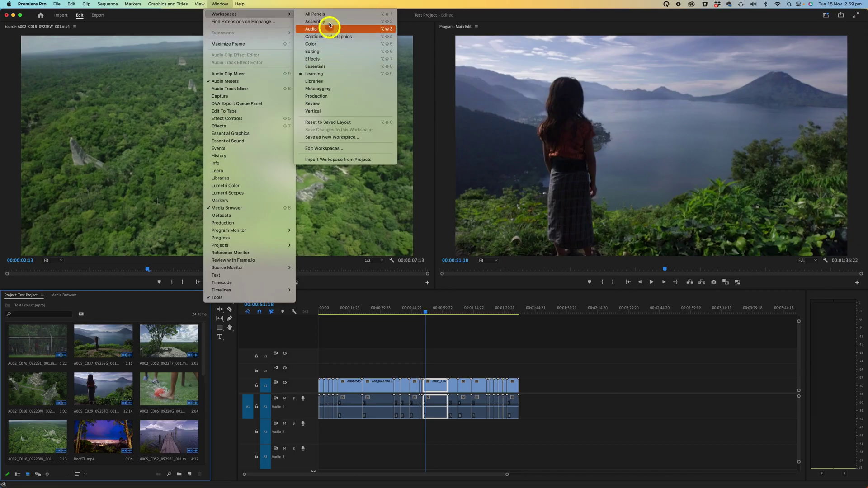
left_click(329, 15)
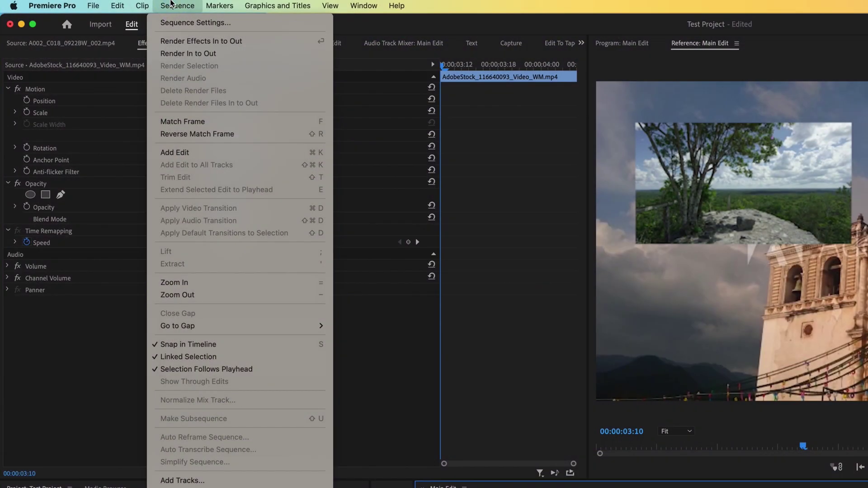
Open the settings of the Main Edit sequence and set its editing mode to DSLR
left_click(180, 22)
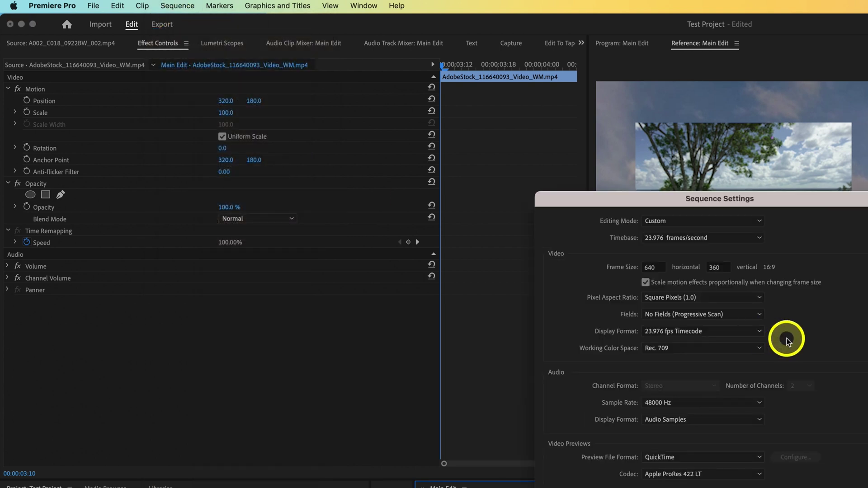
left_click(733, 223)
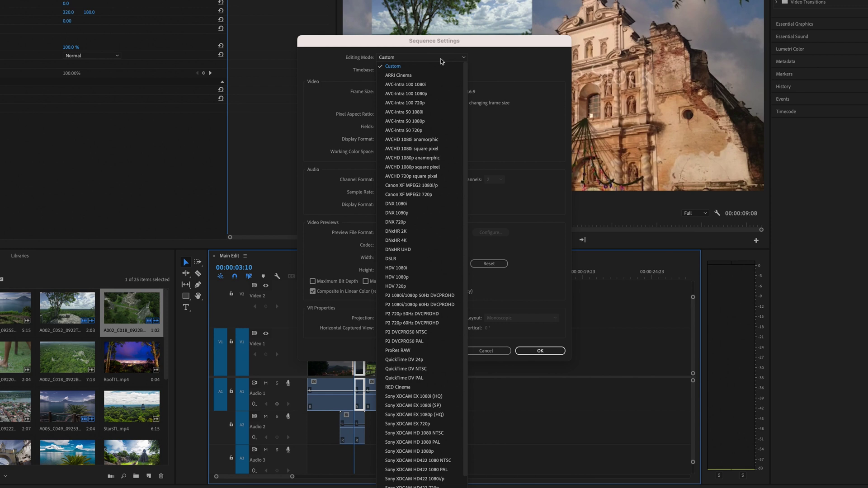
left_click_drag(442, 61, 423, 229)
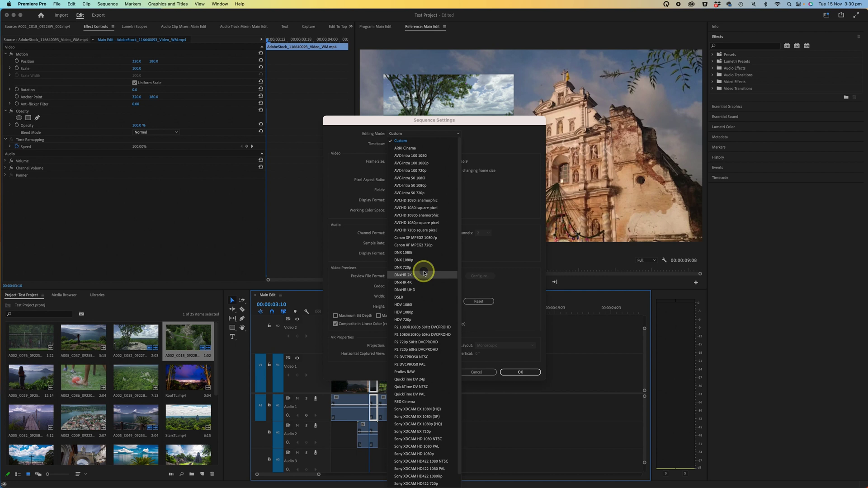
left_click_drag(424, 273, 424, 273)
left_click(400, 298)
left_click(400, 301)
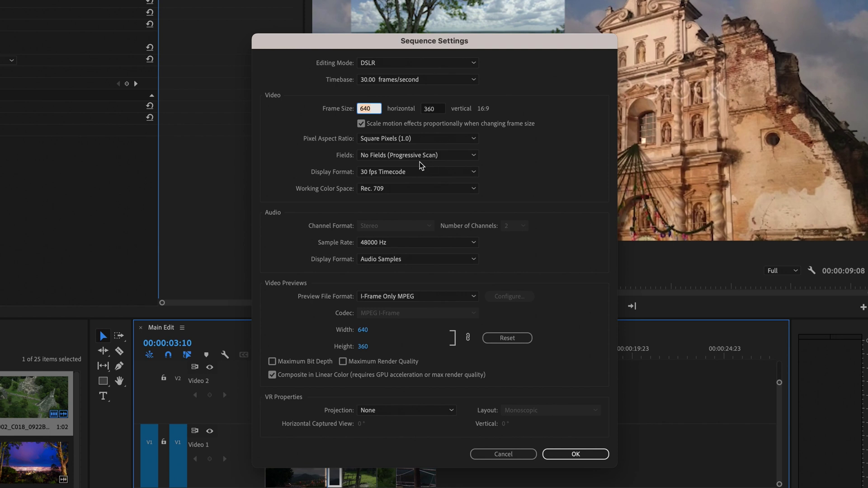
Try a horizontal frame size of 1920 for the sequence, and a vertical format of 1080 by 1920
type("1920")
key("Tab")
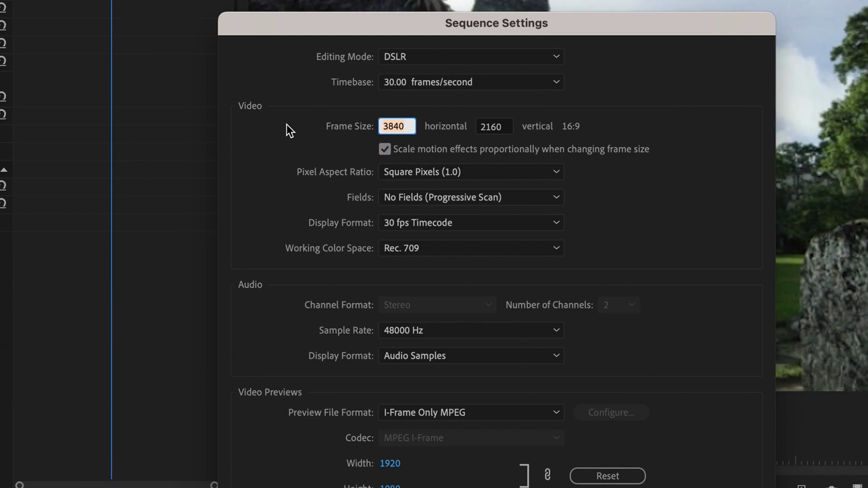
type("1080")
key("Tab")
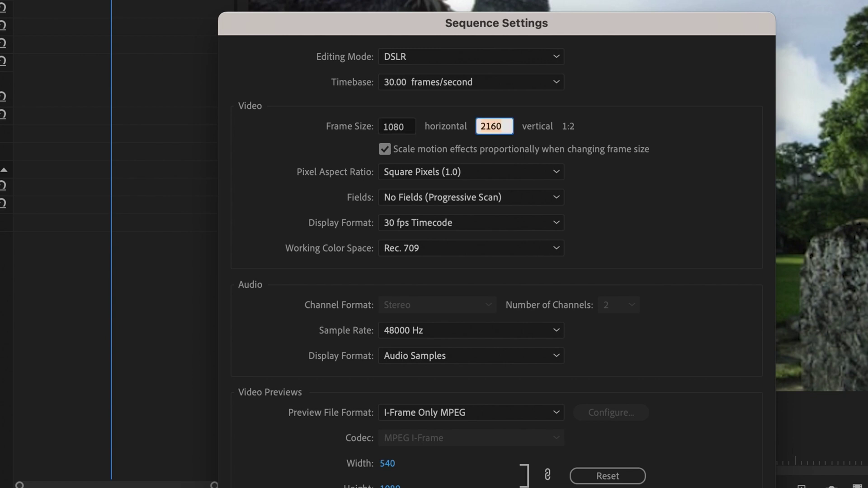
type("1920")
key("Return")
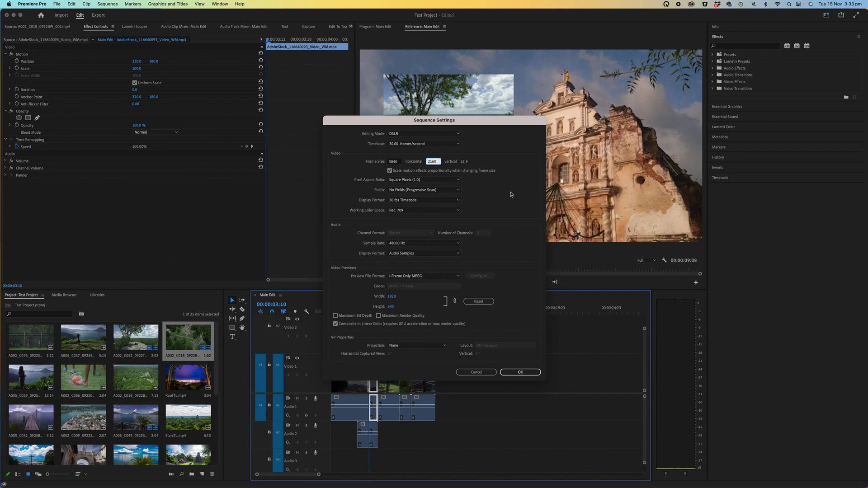
Set the sequence frame size to 3840 by 2160 with square pixels, and apply the settings, accepting deletion of all previews
left_click(423, 179)
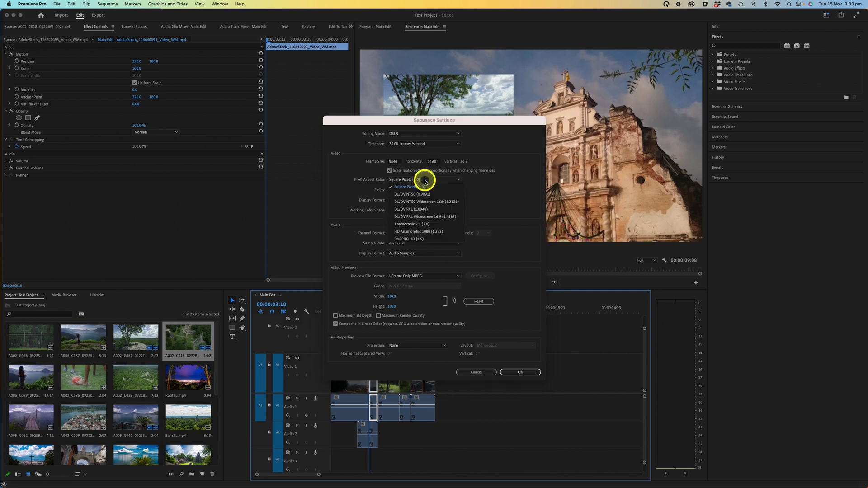
left_click(412, 187)
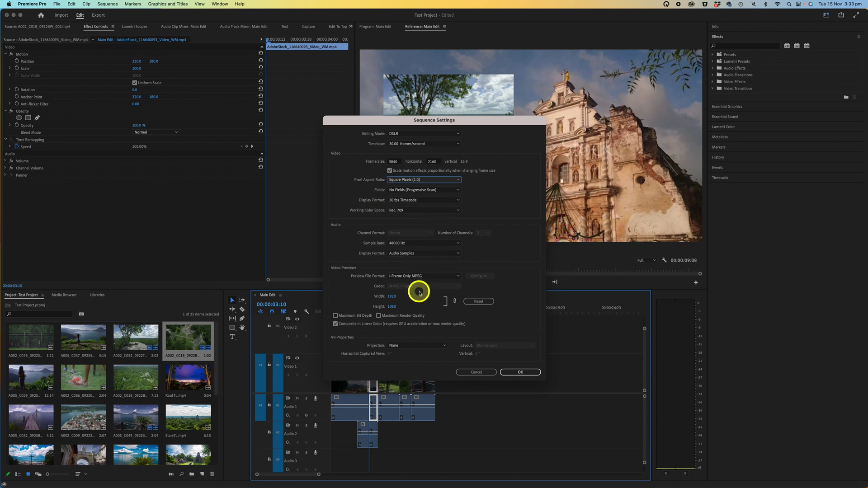
left_click(521, 373)
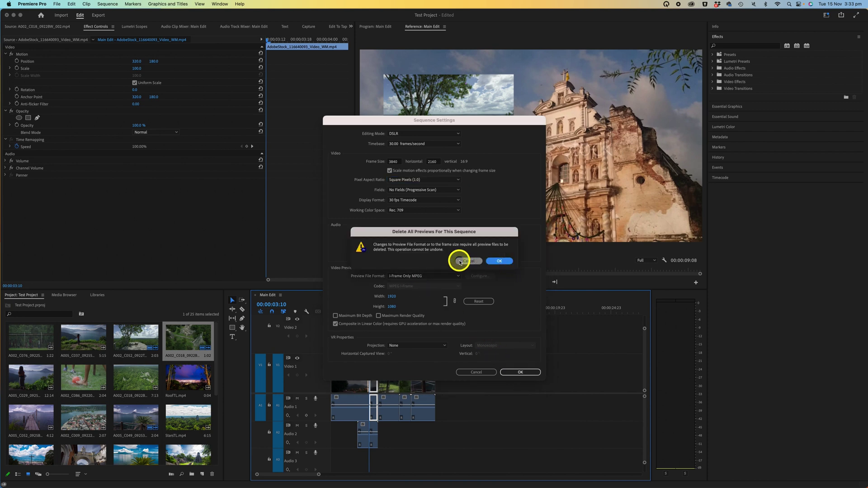
left_click(497, 261)
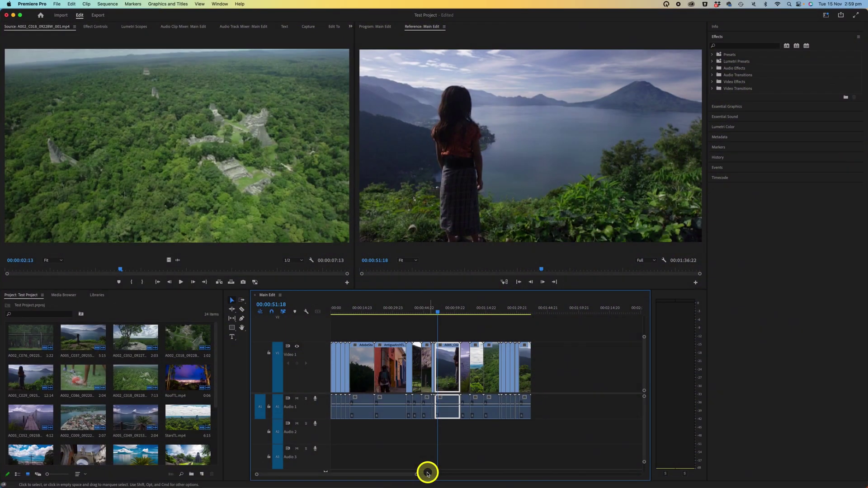
Zoom in on the Main Edit timeline horizontally and make its video and audio tracks taller
left_click_drag(426, 470, 481, 466)
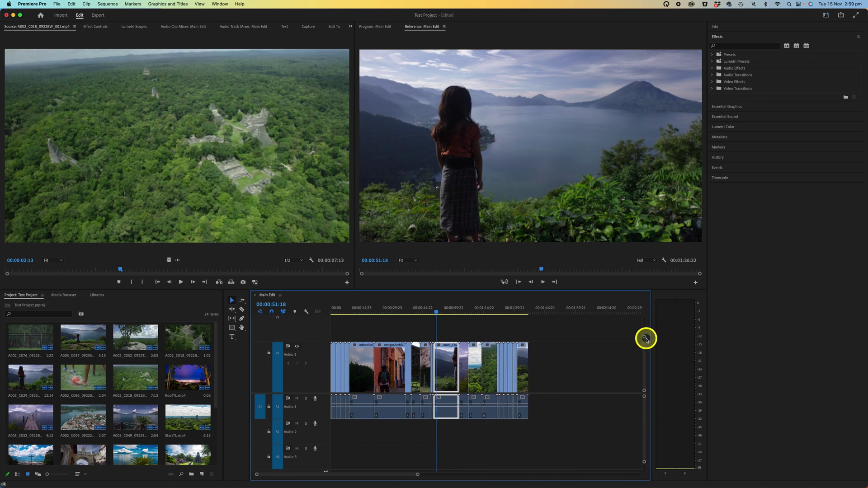
left_click_drag(644, 337, 646, 315)
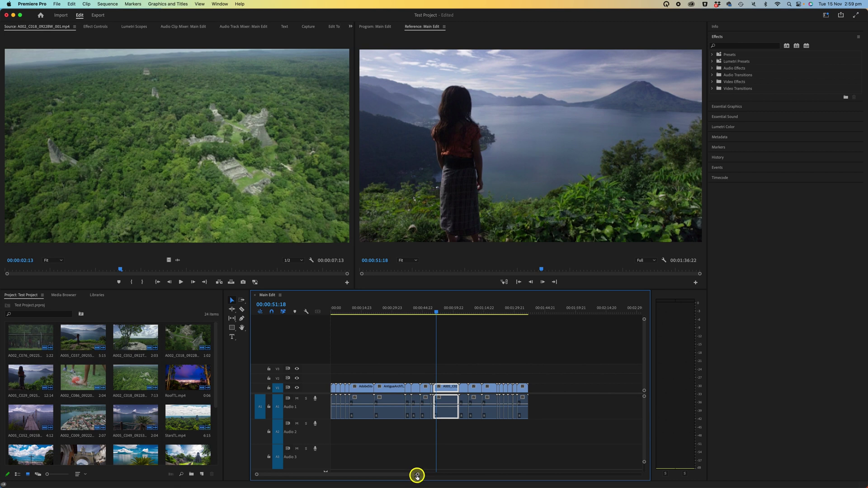
left_click_drag(415, 474, 368, 474)
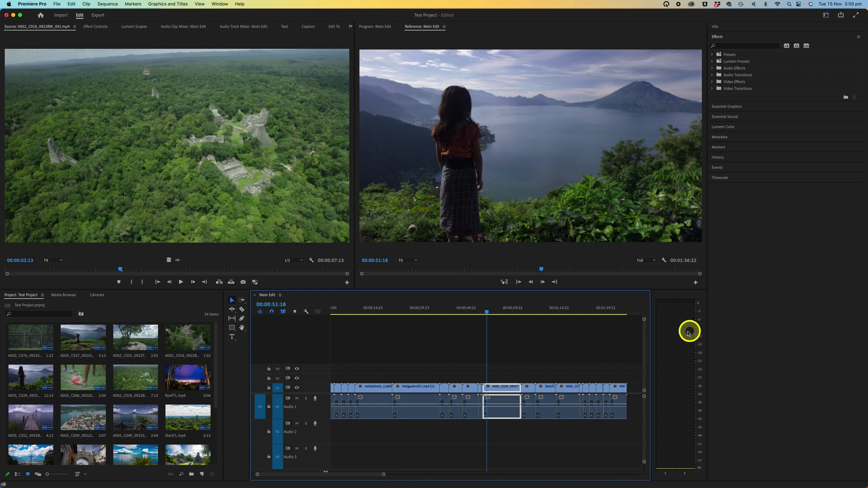
left_click_drag(644, 320, 643, 328)
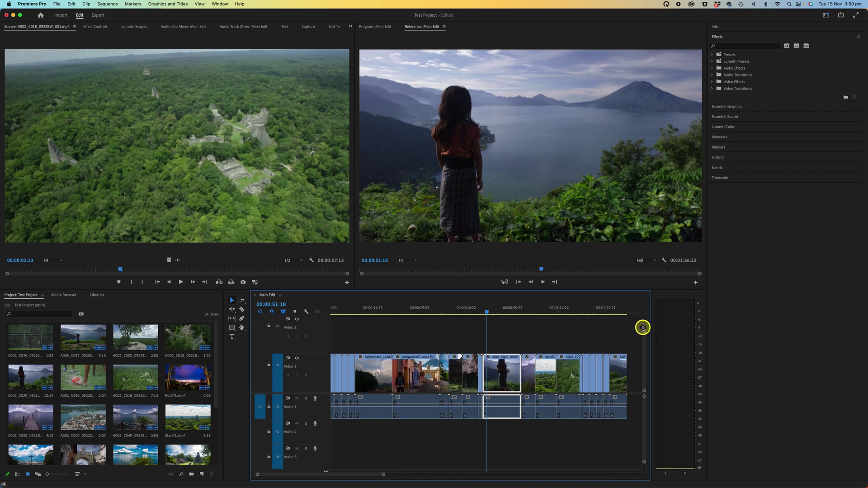
mouse_move(644, 397)
left_mouse_down()
mouse_move(642, 405)
mouse_move(651, 388)
left_mouse_up()
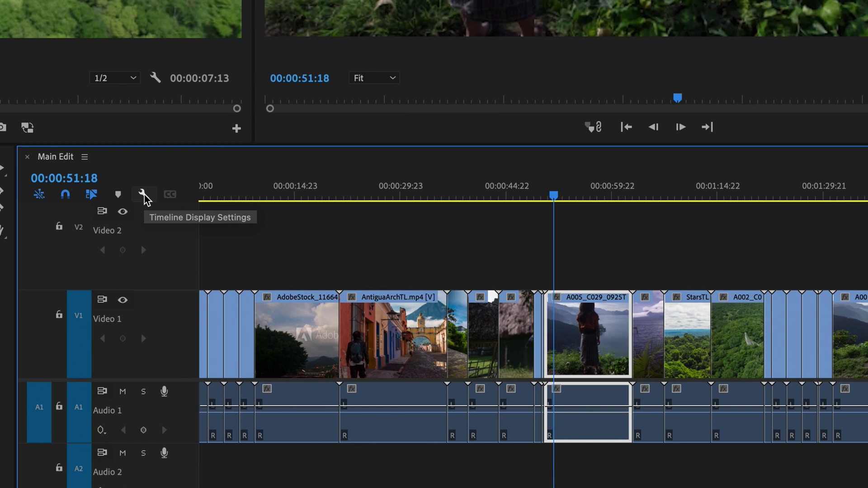
Examine the timeline display settings for video thumbnails, audio waveforms, names, markers and badges
left_click(143, 196)
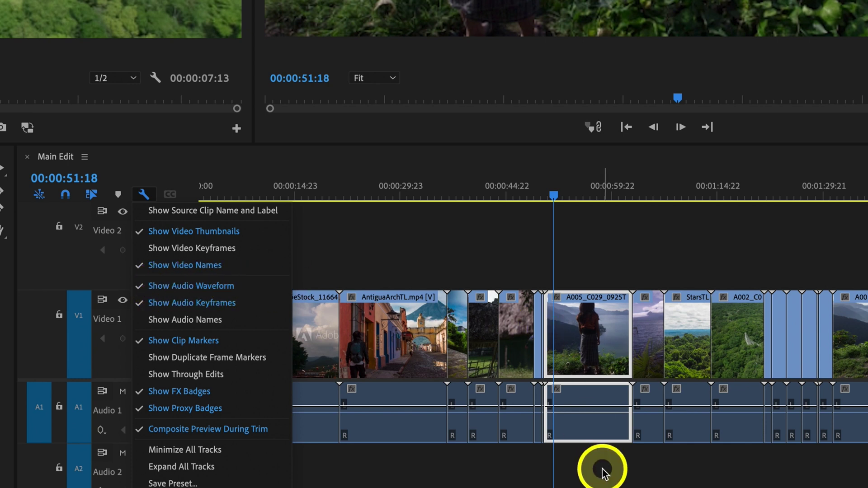
left_click(616, 478)
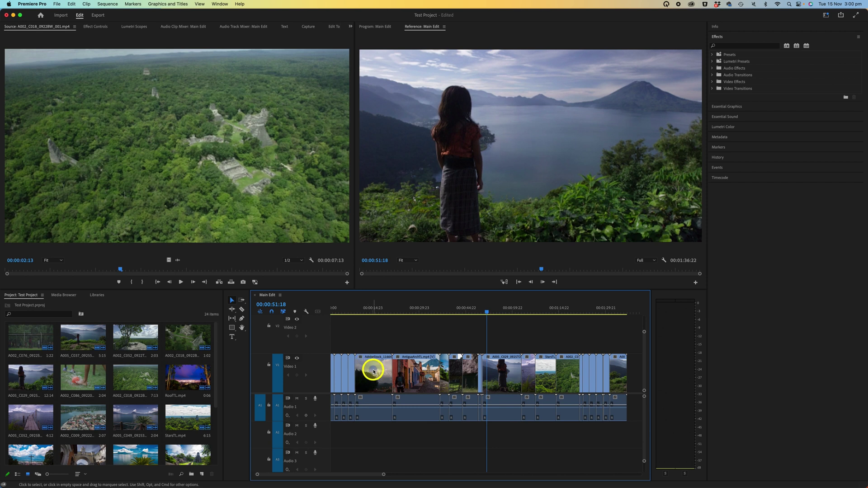
Import the Looping Asc… MP3 from the MUSIC folder into the project
left_click(58, 4)
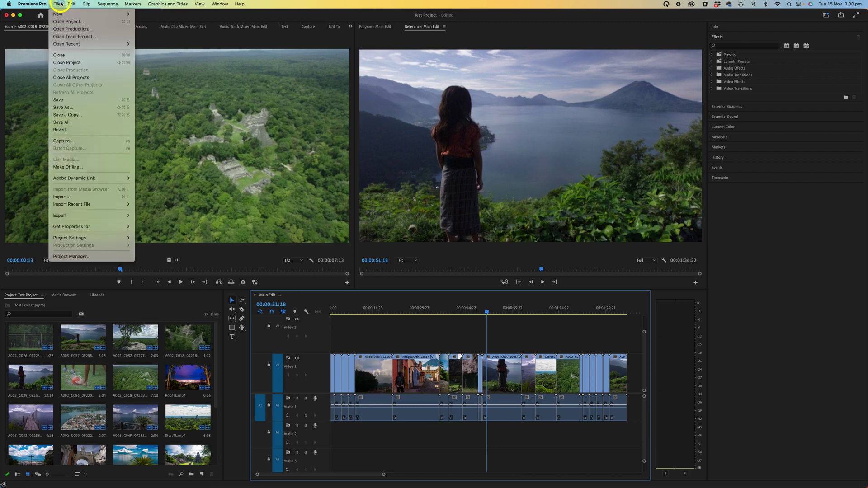
left_click(85, 198)
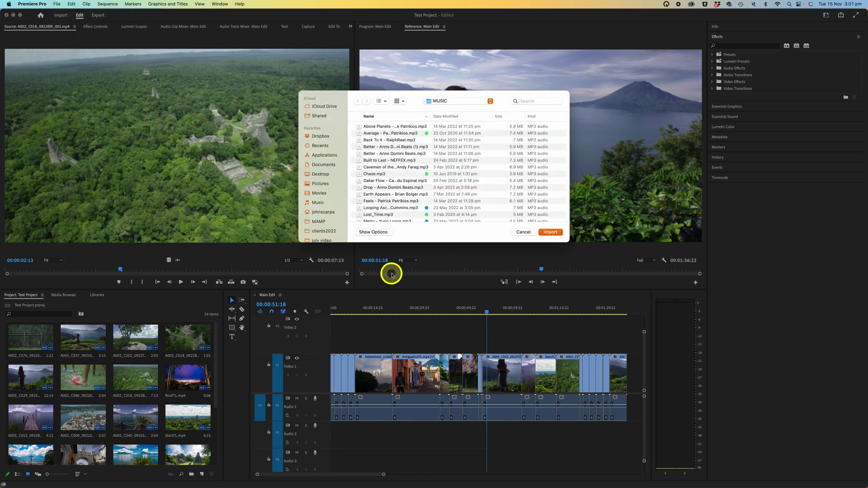
left_click(423, 210)
left_click(550, 232)
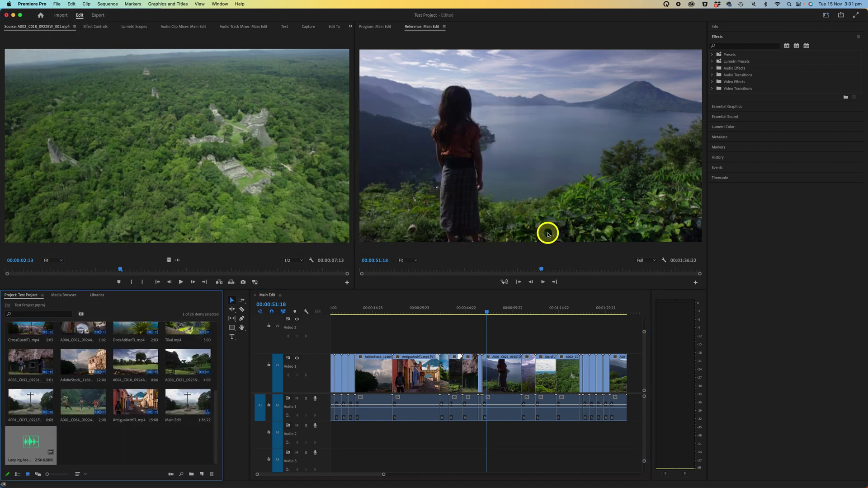
Place the imported music at the start of the Audio 2 track and adjust its volume level on the clip
left_click_drag(31, 442, 330, 436)
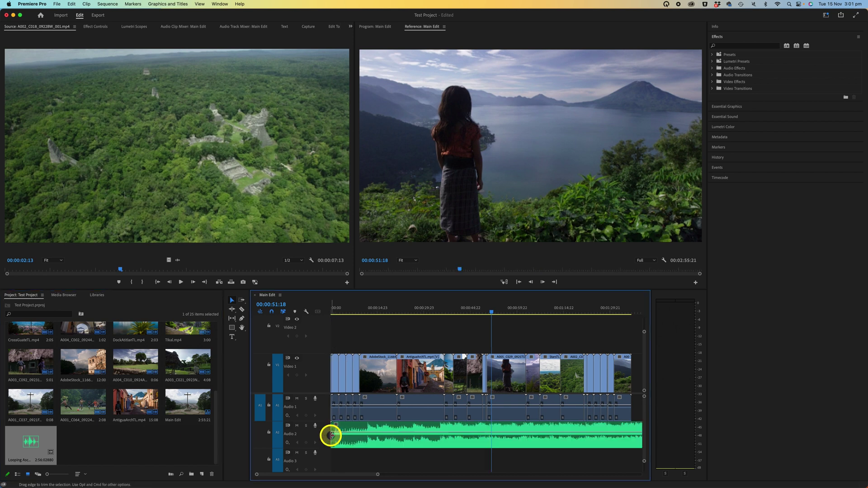
left_click(448, 434)
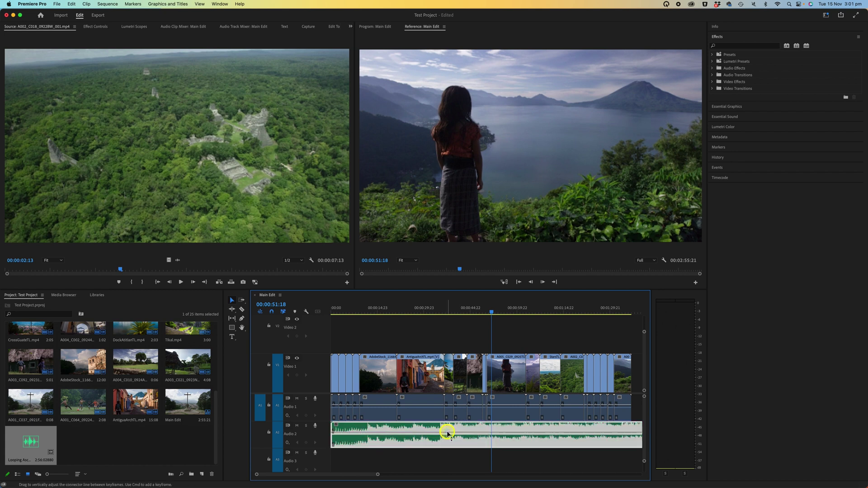
left_click_drag(448, 432, 447, 430)
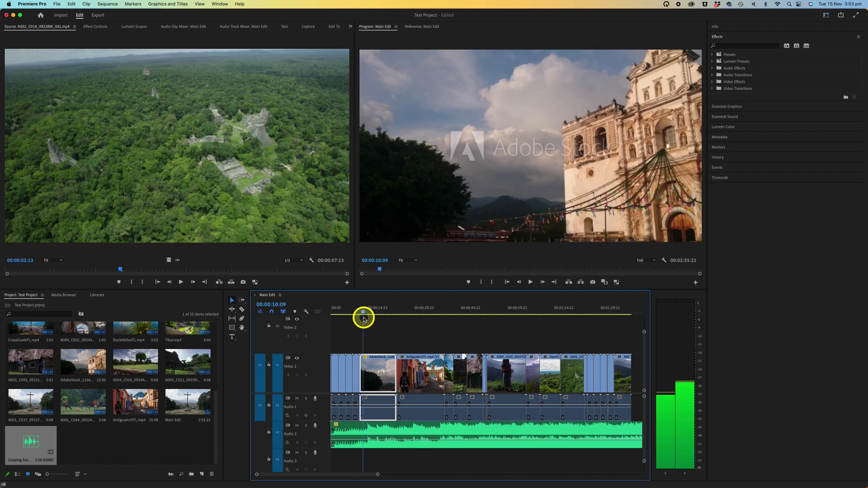
Move the playhead to 00:00:29:09 and scale the AntiguaArchTL.mp4 clip to 102 in its motion settings
left_click_drag(364, 318, 381, 322)
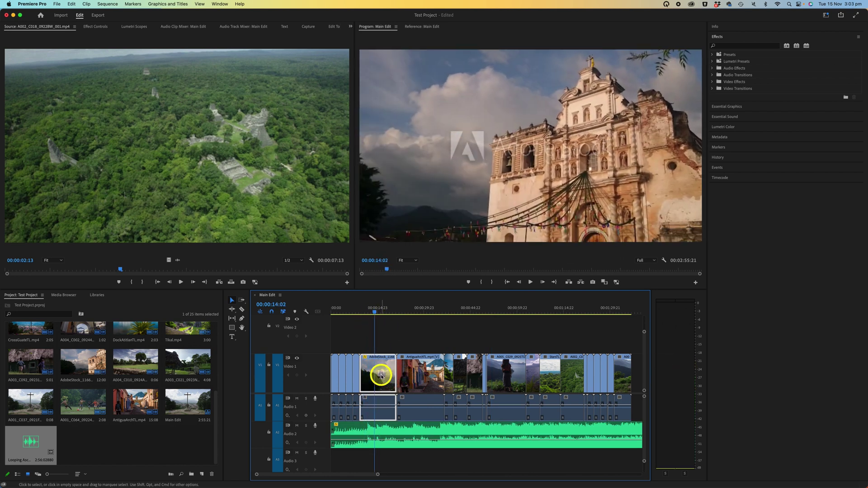
left_click(422, 309)
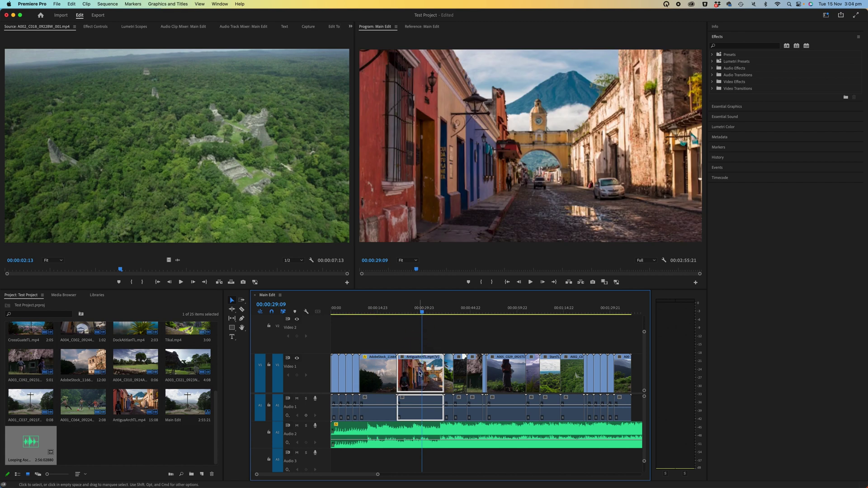
left_click(104, 29)
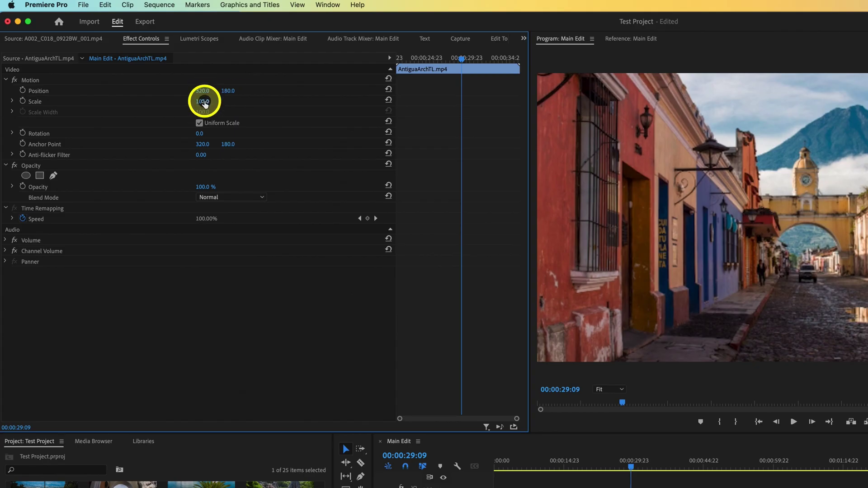
left_click_drag(205, 103, 210, 102)
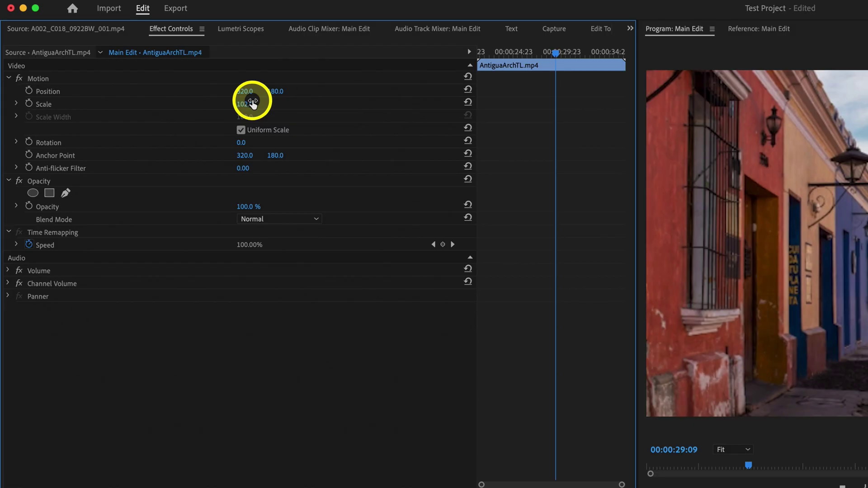
Try rotating the AntiguaArchTL.mp4 clip, undo the rotation, and inspect the clip's opacity and speed controls
left_click_drag(244, 142, 262, 143)
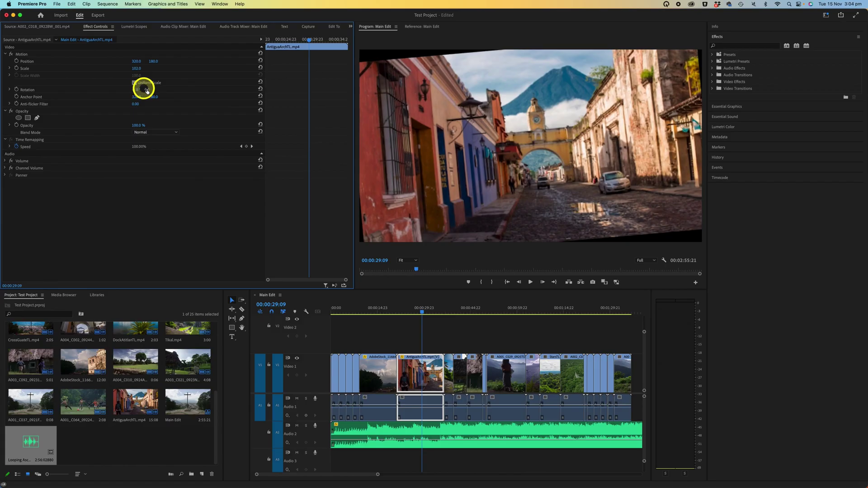
left_click_drag(147, 91, 174, 98)
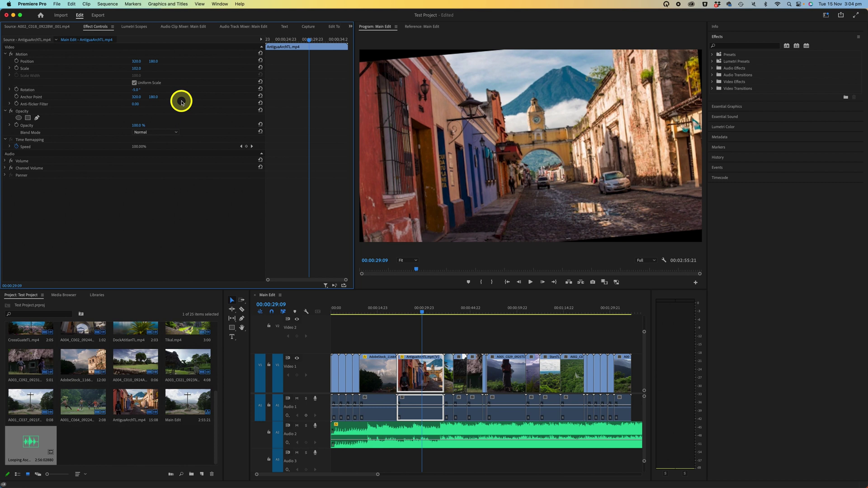
key("cmd+z")
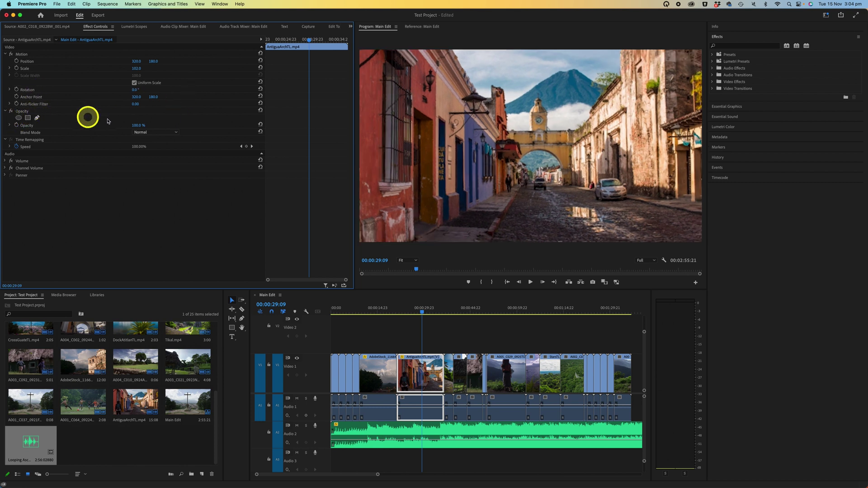
left_click_drag(139, 122, 139, 124)
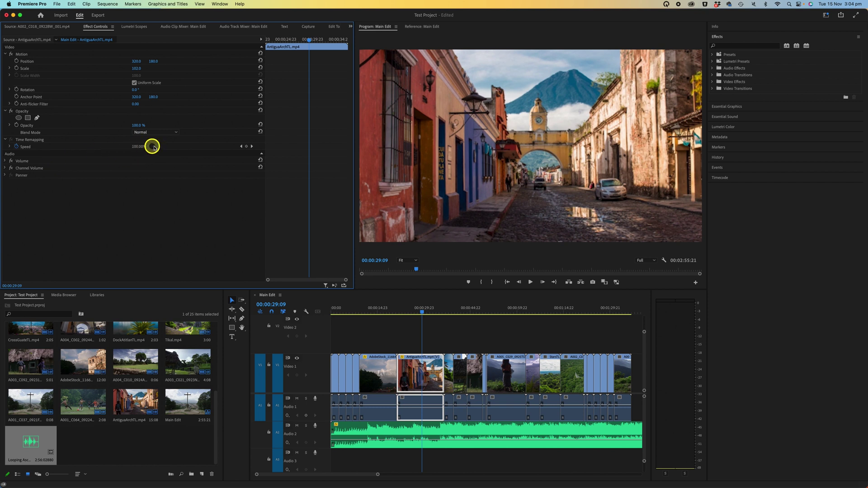
left_click(9, 147)
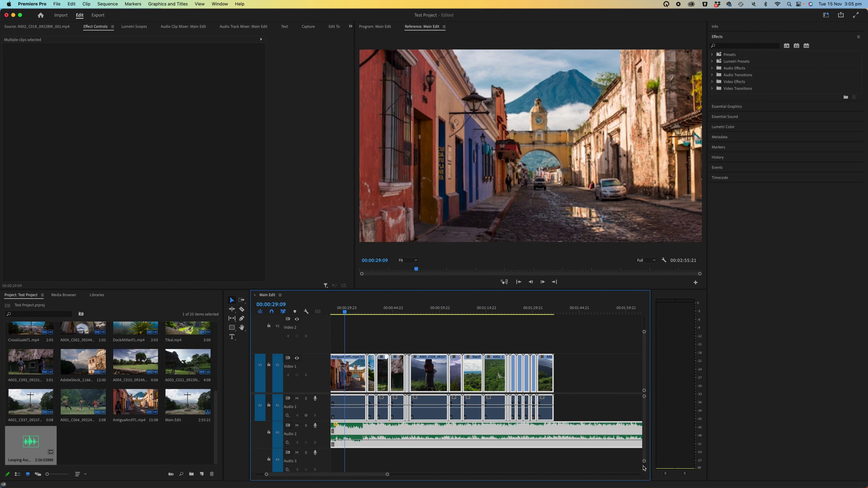
Delete all video and audio clips from the Main Edit timeline
key("Delete")
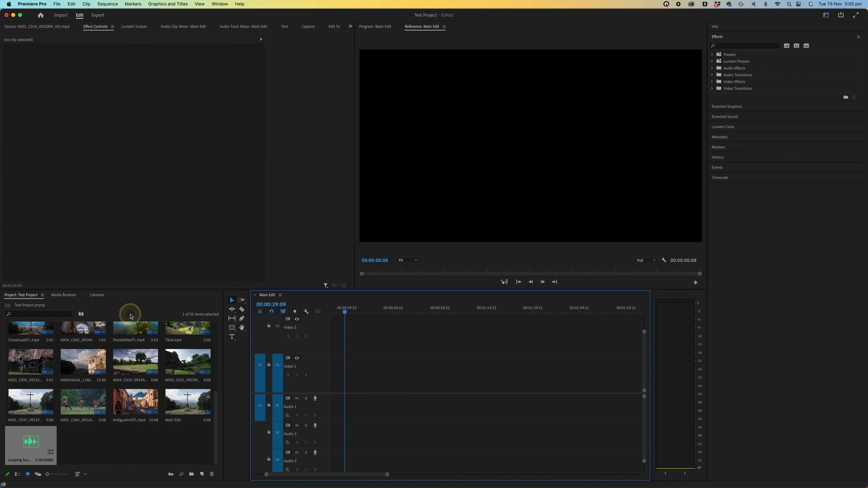
Preview the CrossGuateTL, A004_C002, DockAtitlanTL, A004_C010, AdobeStock church and A003_C092 clips one by one in the source monitor
double_click(36, 333)
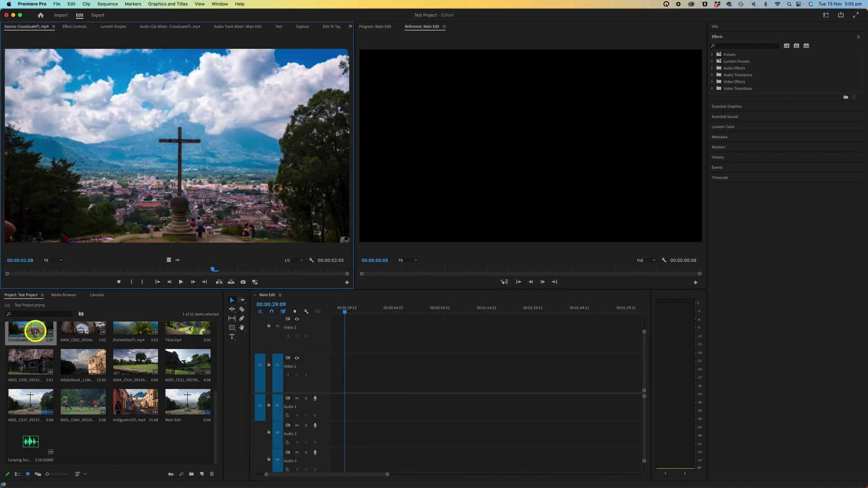
double_click(75, 334)
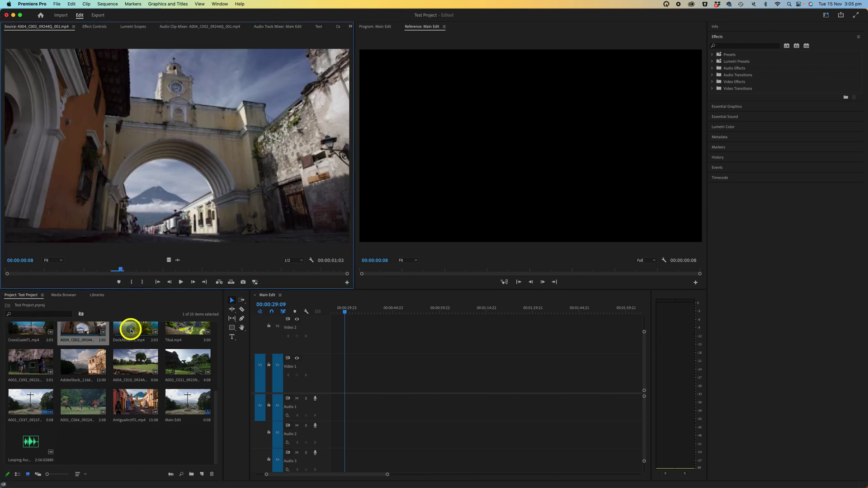
double_click(131, 331)
double_click(137, 370)
double_click(84, 362)
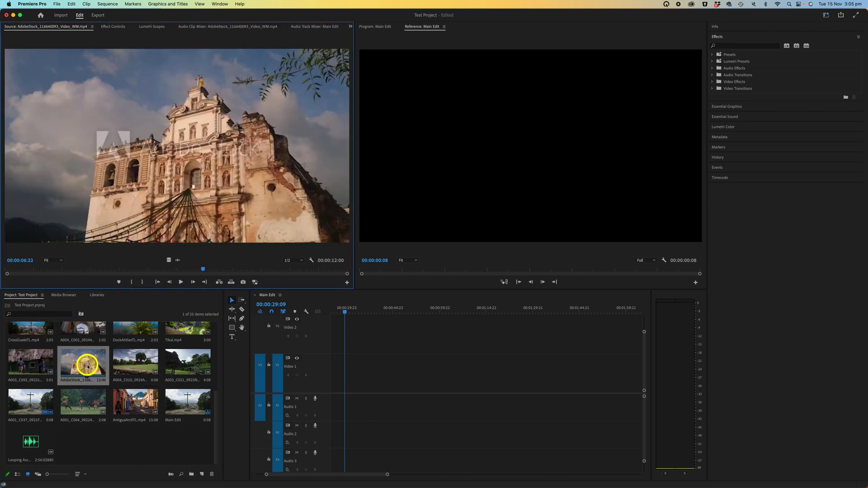
double_click(32, 364)
Place the A001_C037, A004_C010 and A003_C021 clips one after another at the start of Video 1, and clear them again
double_click(31, 397)
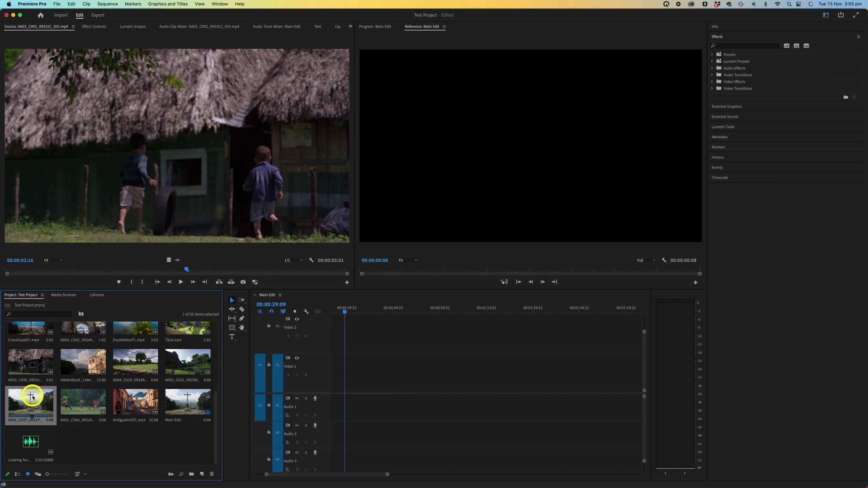
left_click_drag(55, 399, 354, 384)
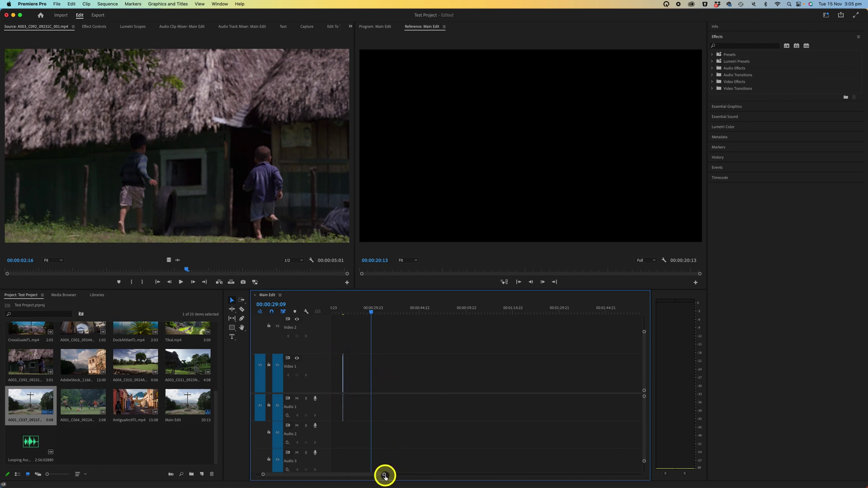
left_click_drag(384, 475, 331, 469)
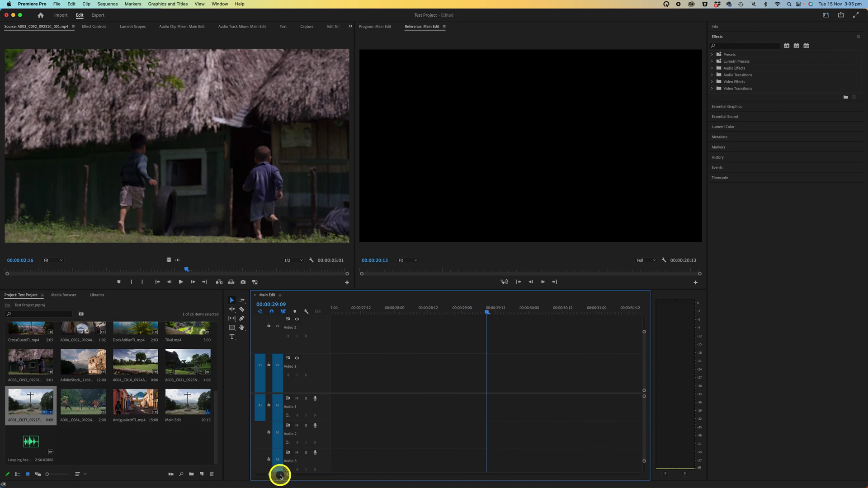
left_click_drag(280, 476, 261, 472)
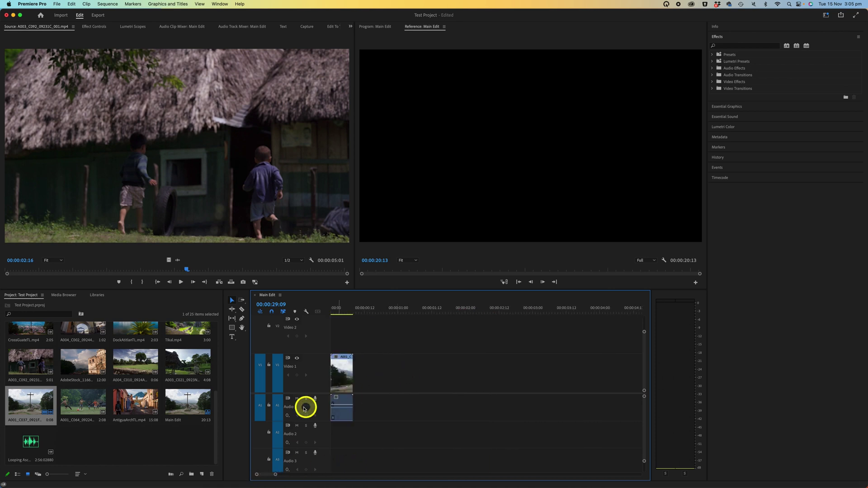
left_click_drag(124, 362, 354, 378)
left_click_drag(172, 363, 379, 375)
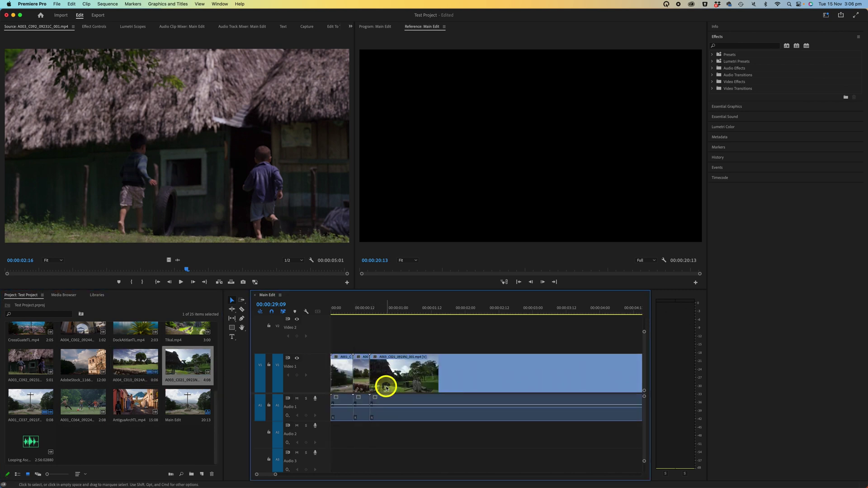
left_click(339, 312)
left_click_drag(338, 314, 436, 422)
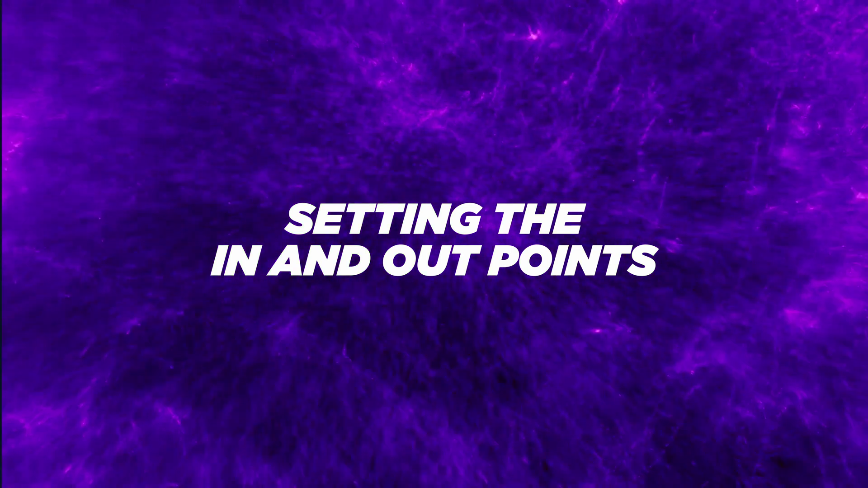
Mark the AdobeStock church clip from 00:00:01:01 to 00:00:10:13 and place that range at the start of the timeline
left_click(93, 367)
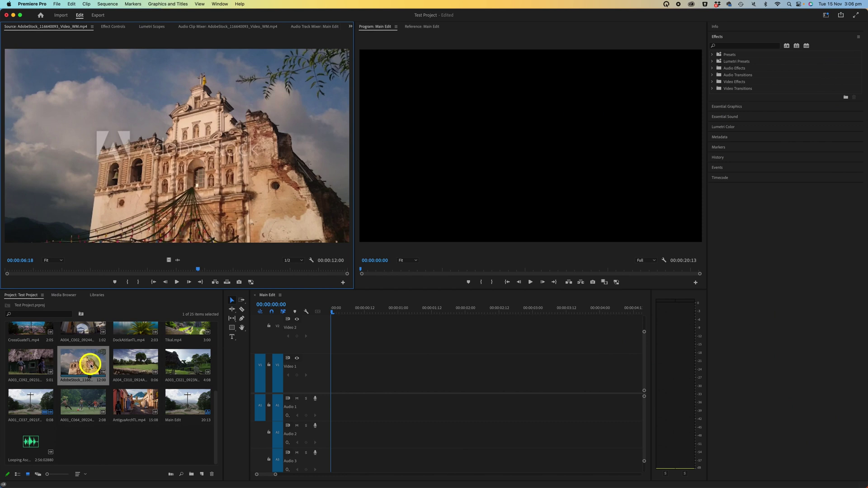
left_click_drag(56, 270, 35, 269)
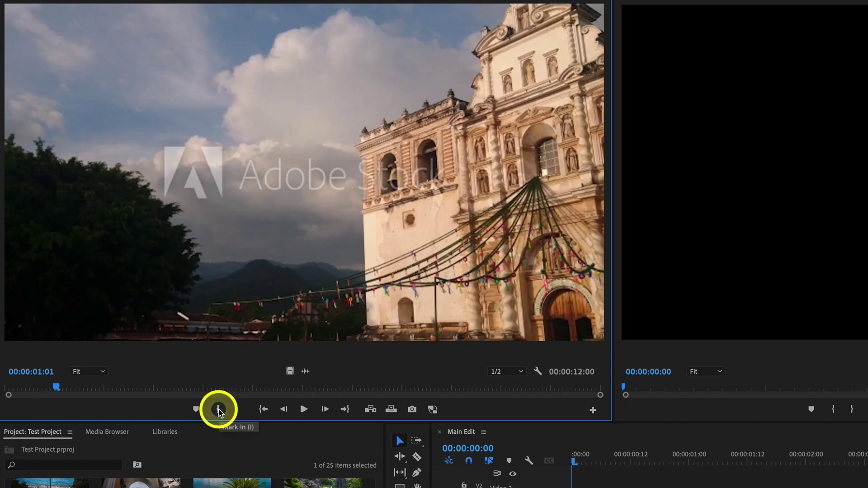
left_click(218, 410)
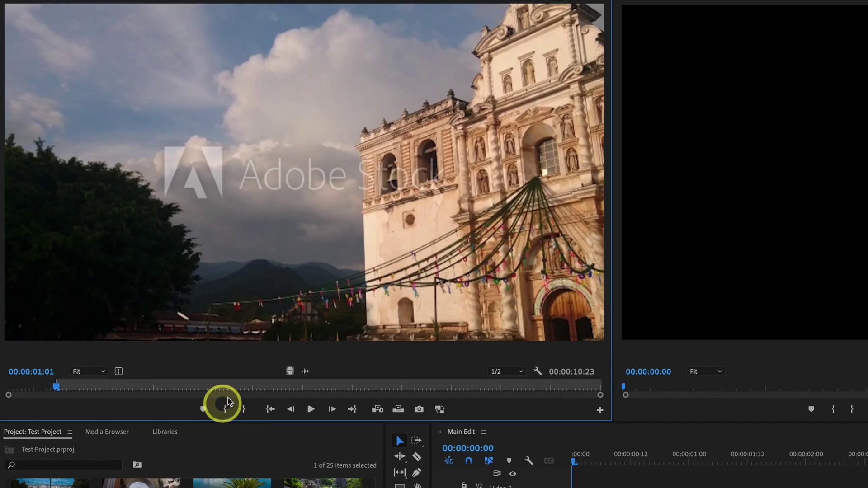
left_click_drag(188, 390, 529, 388)
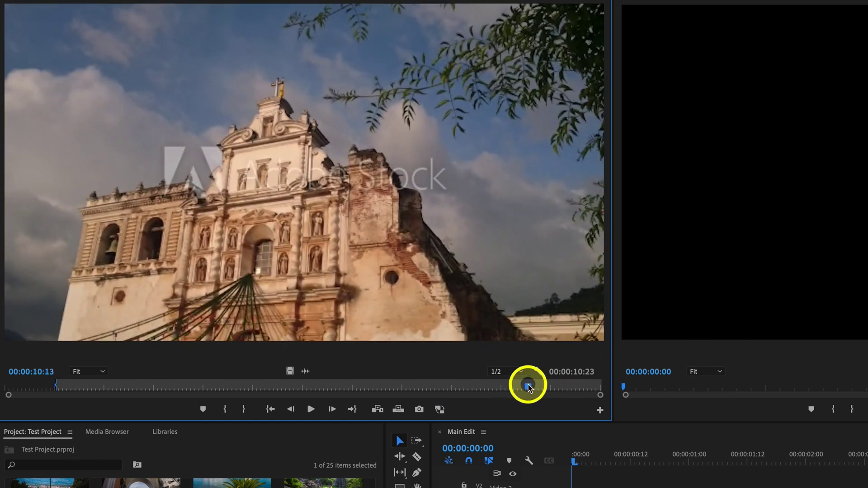
left_click(244, 409)
left_click_drag(237, 190, 334, 407)
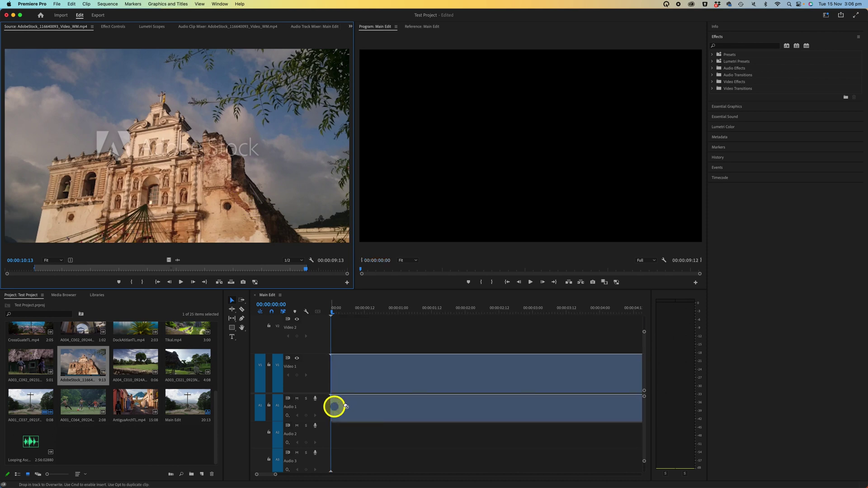
Mark the A003_C021 temple clip from 00:00:00:10 to 00:00:03:00 and place that range directly after the church clip
double_click(184, 360)
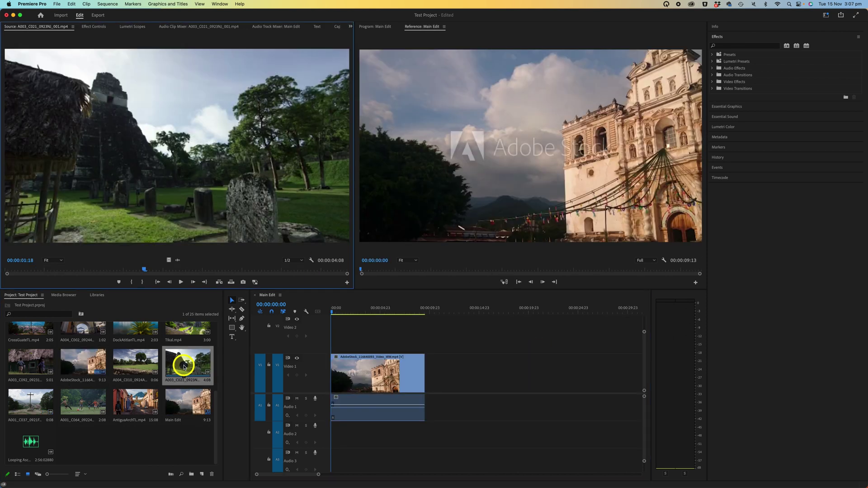
left_click(36, 270)
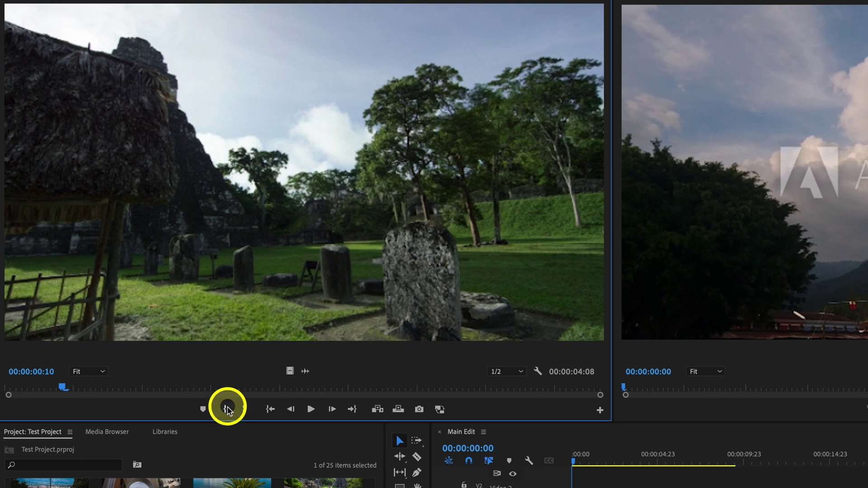
left_click(131, 282)
left_click(419, 388)
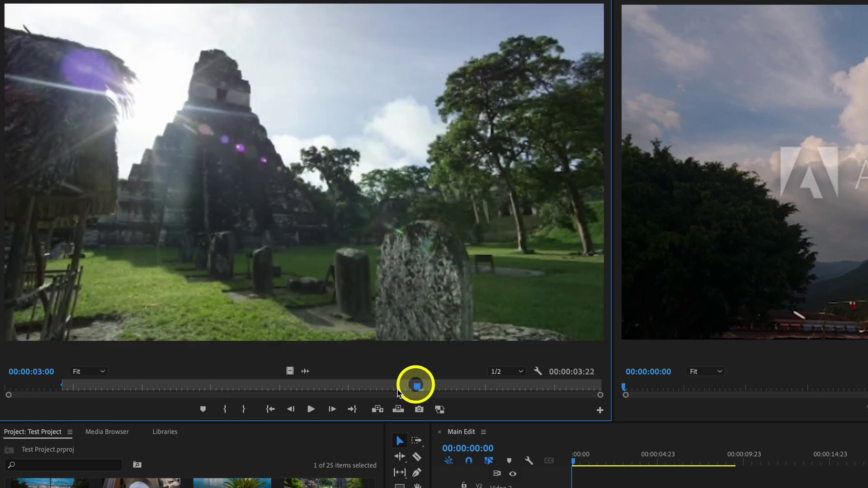
left_click(244, 409)
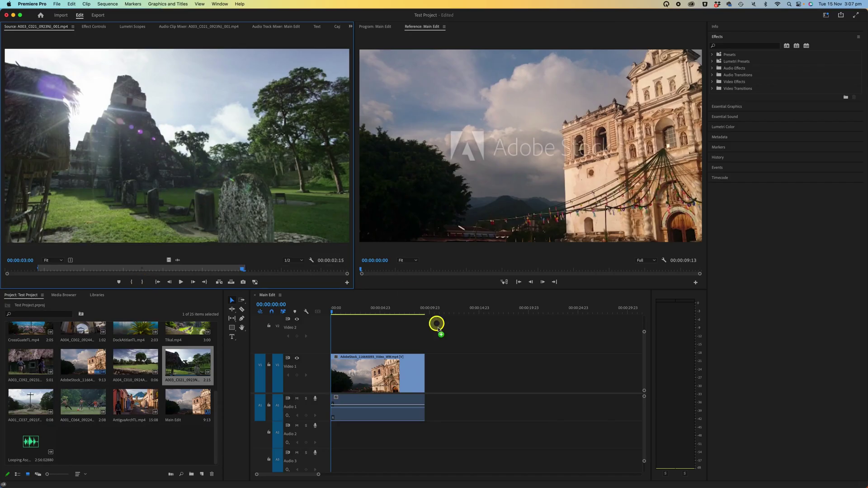
left_click_drag(437, 329, 427, 376)
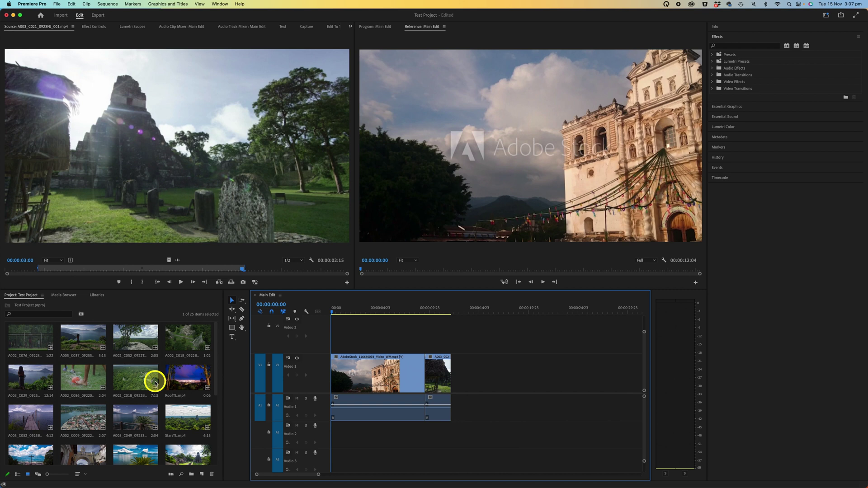
Mark the RoofTL clip from 00:00:00:01 to 00:00:00:04 and place that range directly after the A003_C021 temple clip
double_click(184, 384)
left_click(72, 272)
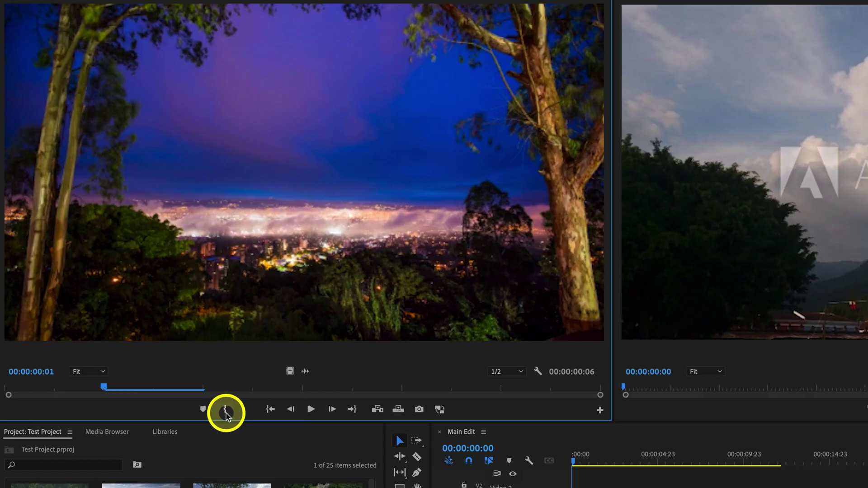
left_click(226, 414)
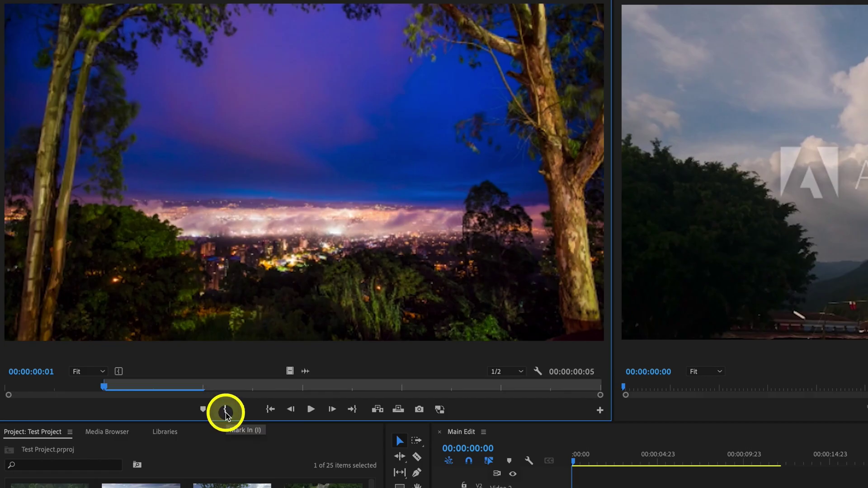
left_click(378, 384)
left_click(243, 409)
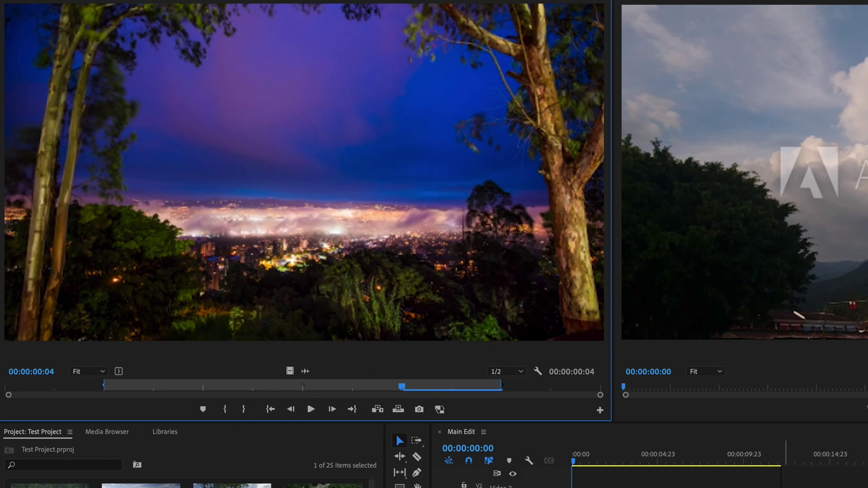
Add the A002_C018 aerial clip and the A005_C049 lake clip at the end of the sequence, and play the sequence back
double_click(323, 483)
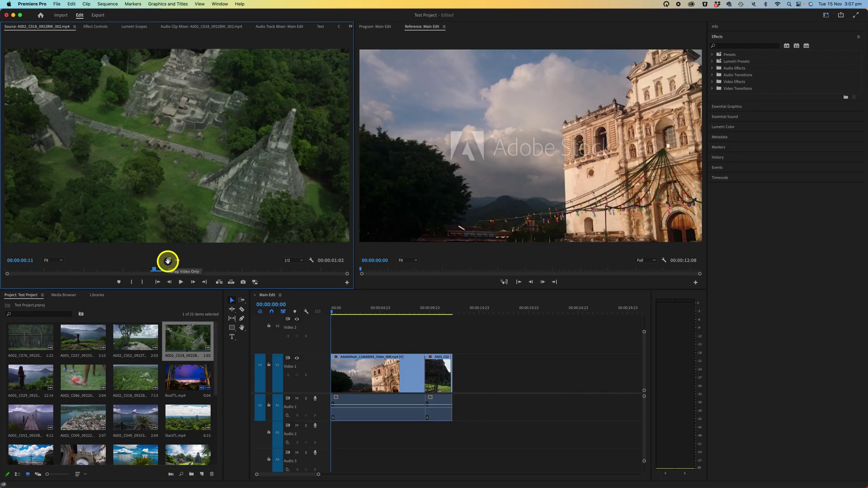
left_click_drag(168, 260, 459, 382)
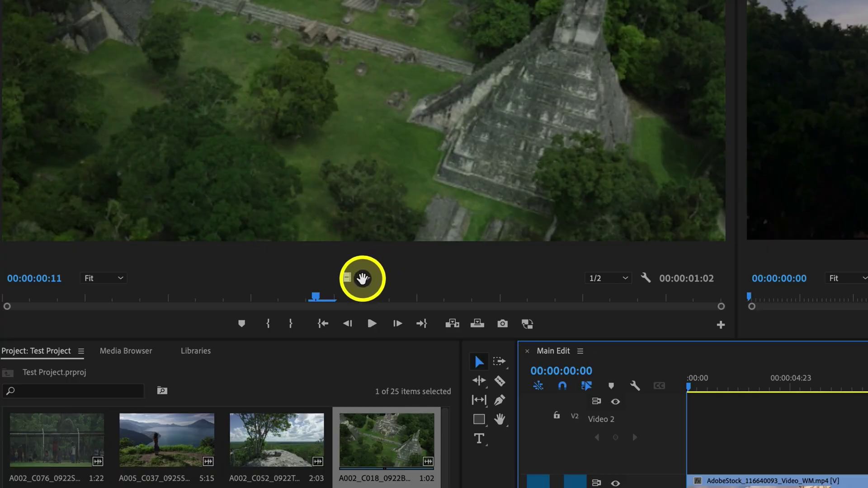
left_click_drag(425, 293, 454, 413)
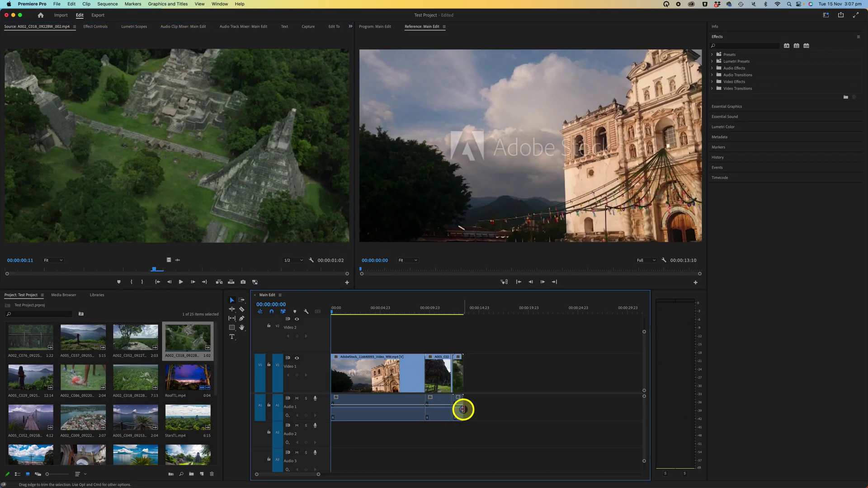
left_click_drag(465, 409, 467, 405)
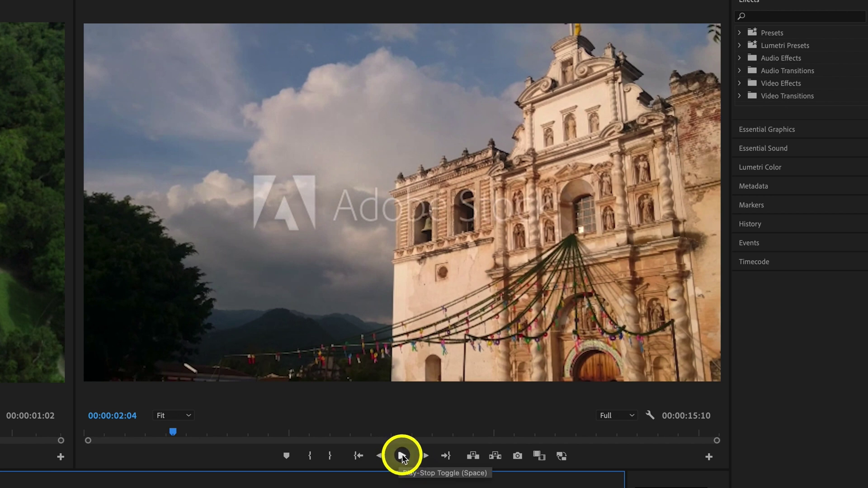
left_click(402, 456)
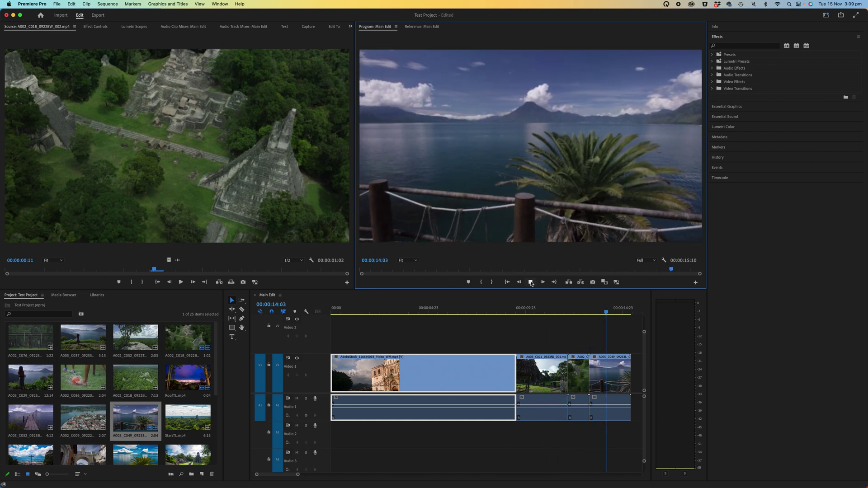
left_click(530, 282)
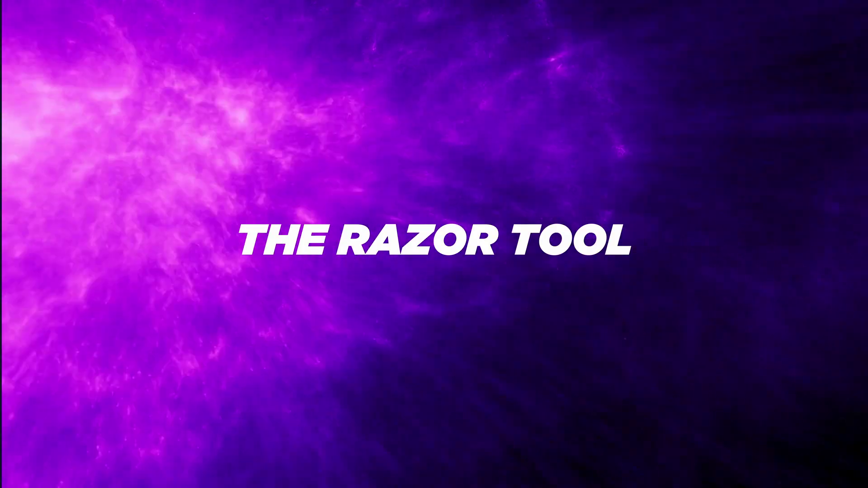
Cut the AdobeStock church clip at about 00:00:07:16 and delete the piece after the cut
left_click(172, 339)
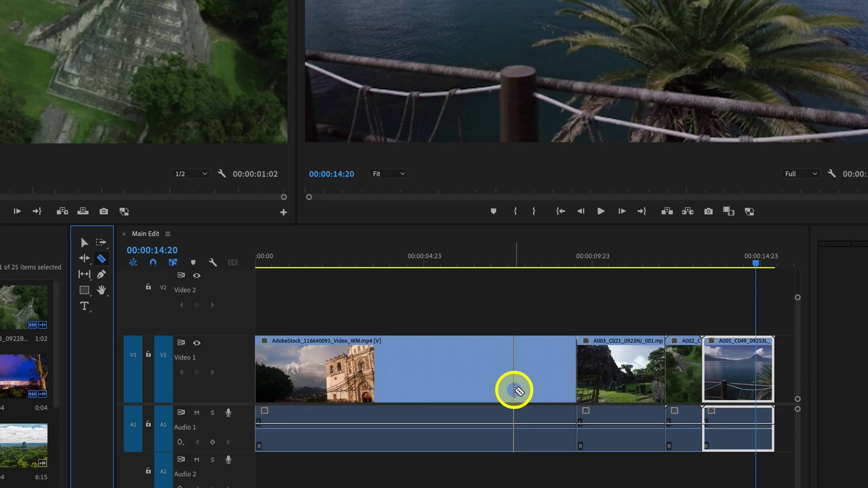
left_click(514, 388)
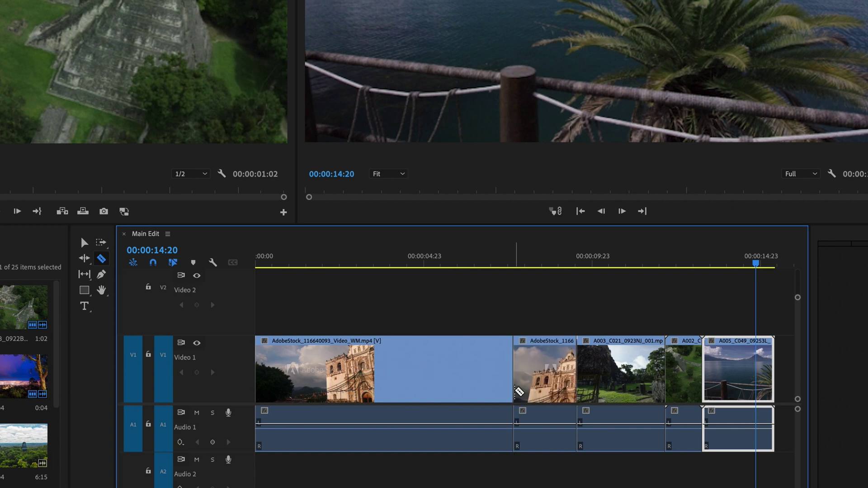
left_click(84, 243)
left_click(550, 382)
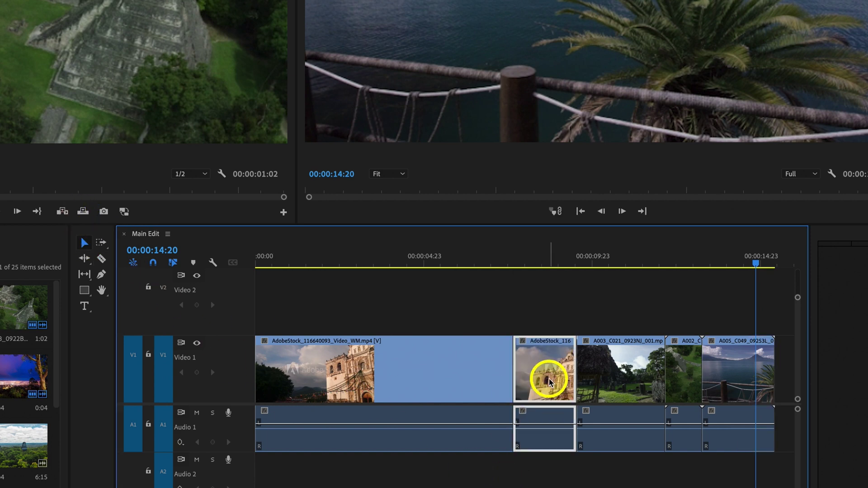
key("Delete")
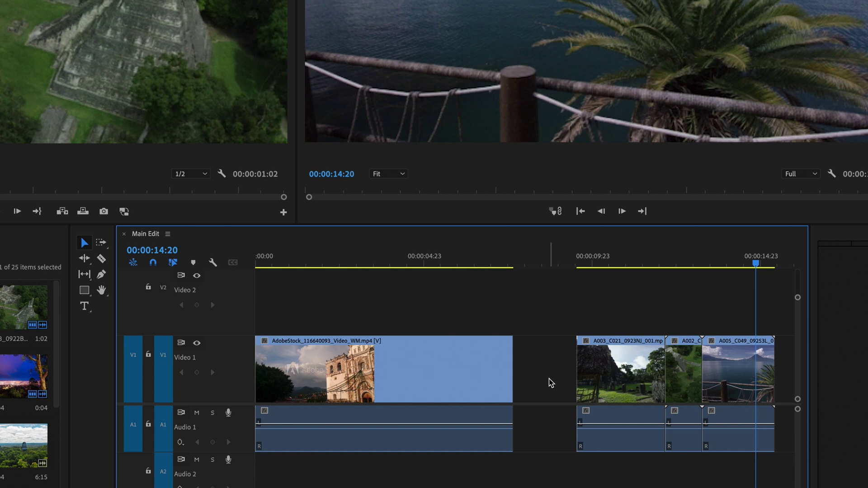
Ripple delete the gap between the church clip and the A003_C021 temple clip
left_click(550, 382)
right_click(551, 384)
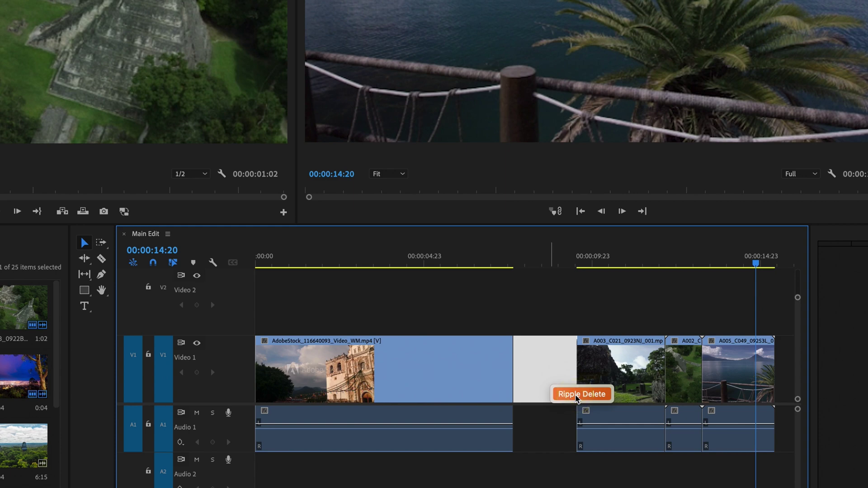
left_click(575, 398)
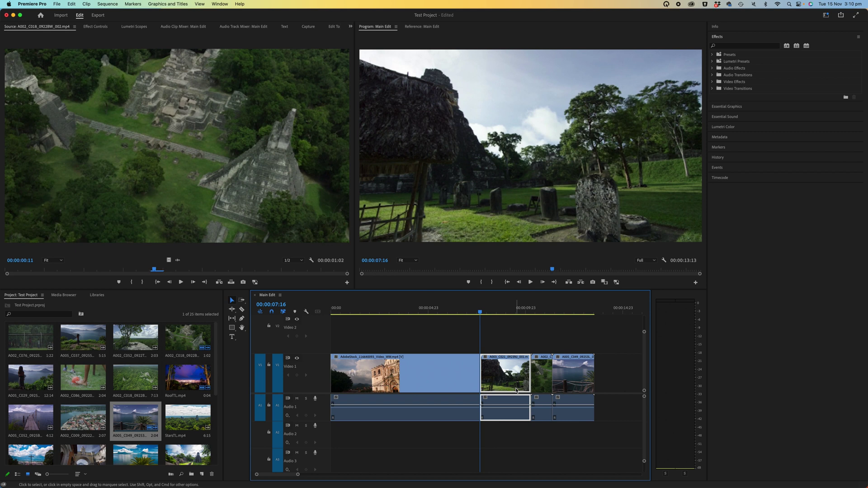
Ripple-trim the end of the AdobeStock church clip back by about 00:00:01:17 with the Ripple Edit tool
key("b")
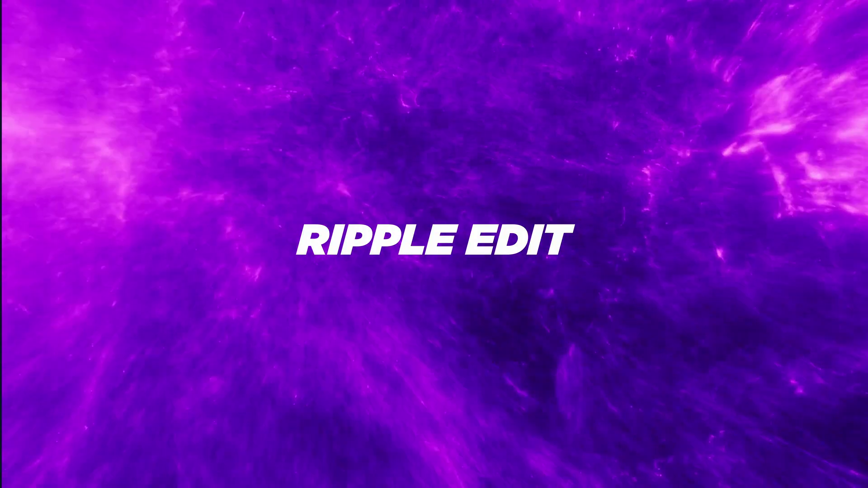
left_click(231, 308)
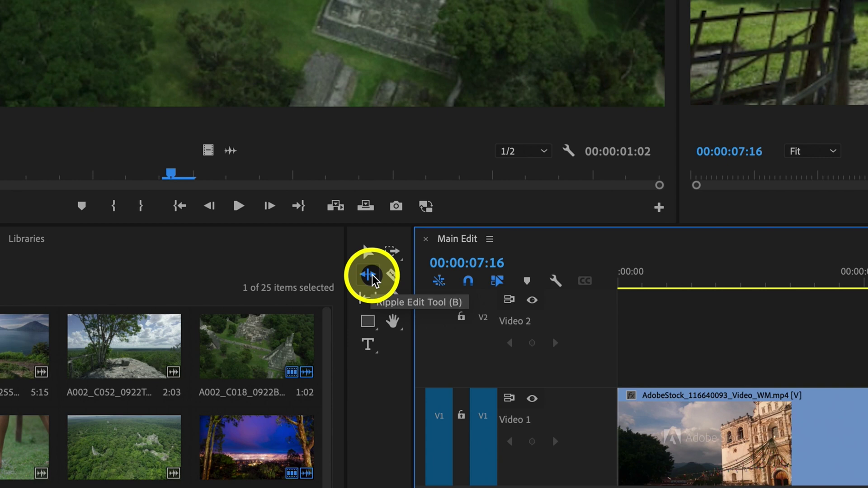
left_click(368, 254)
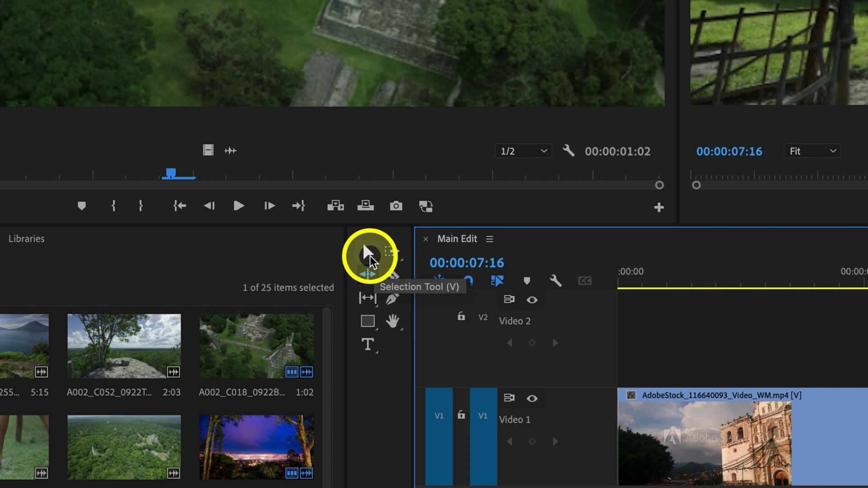
left_click(368, 273)
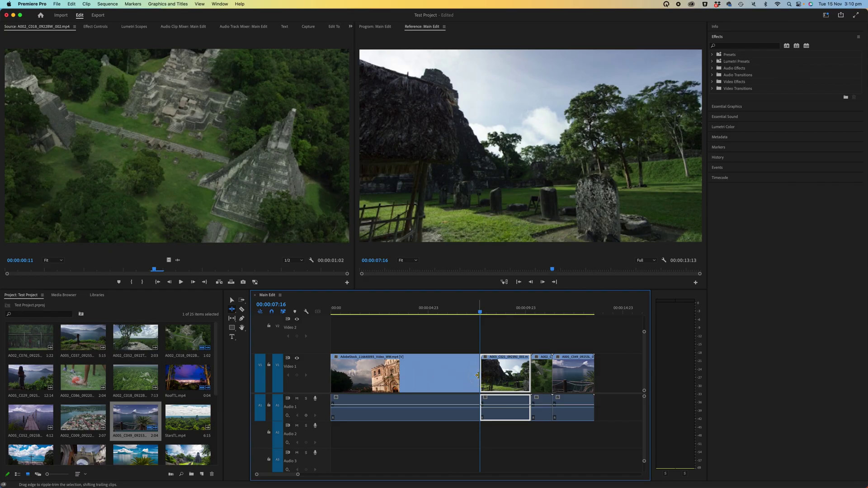
left_click_drag(478, 375, 444, 376)
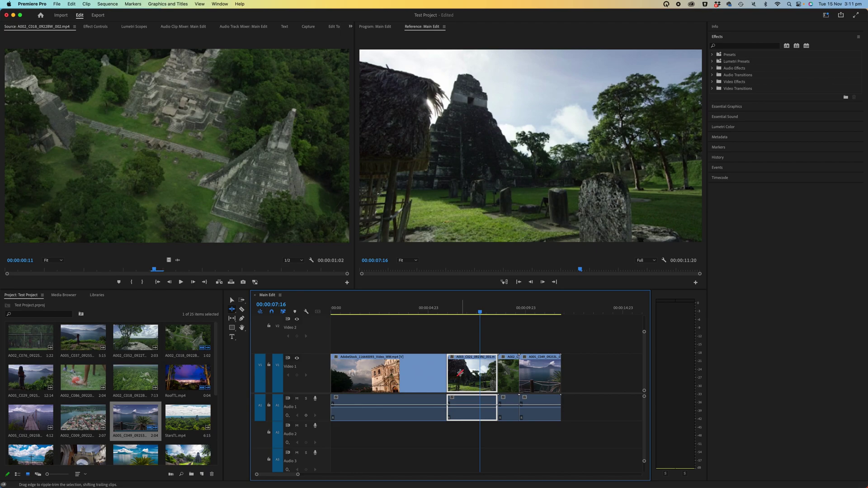
Ripple-trim the church clip's start by 00:00:01:11 to a duration of 00:00:04:12, and the A003_C021 clip's start by about 18 frames
left_click_drag(331, 373, 330, 373)
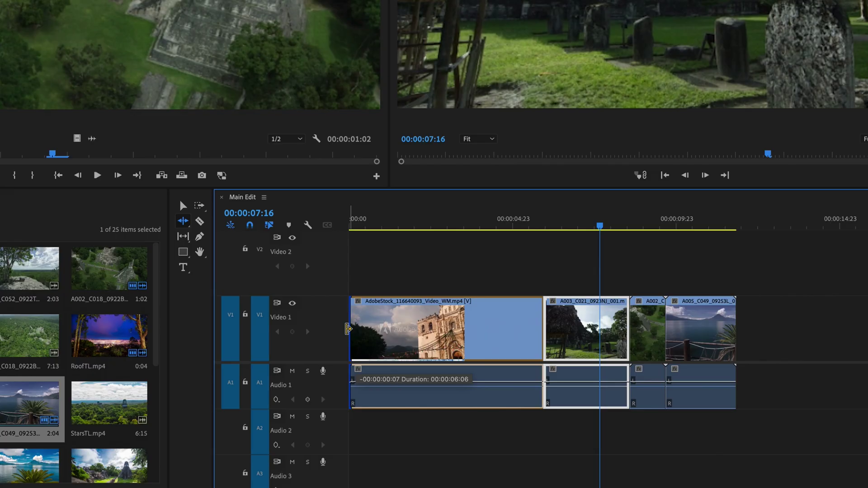
left_click_drag(349, 330, 406, 333)
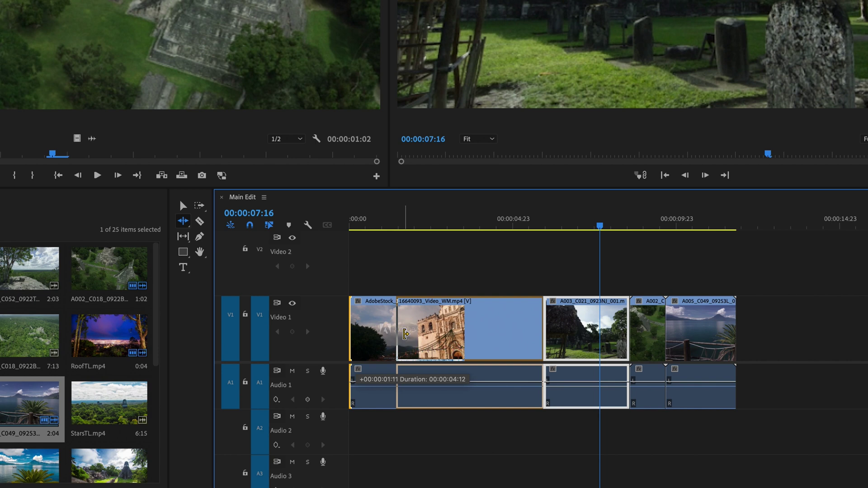
left_click_drag(406, 333, 404, 337)
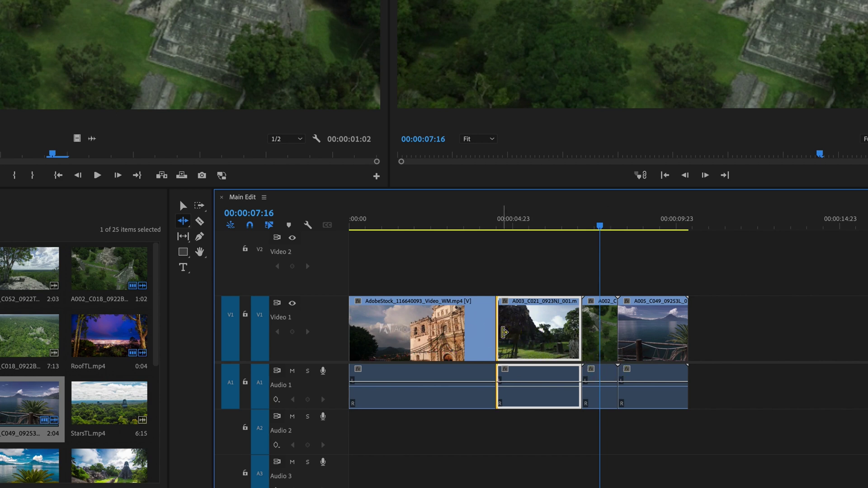
left_click_drag(504, 333, 527, 333)
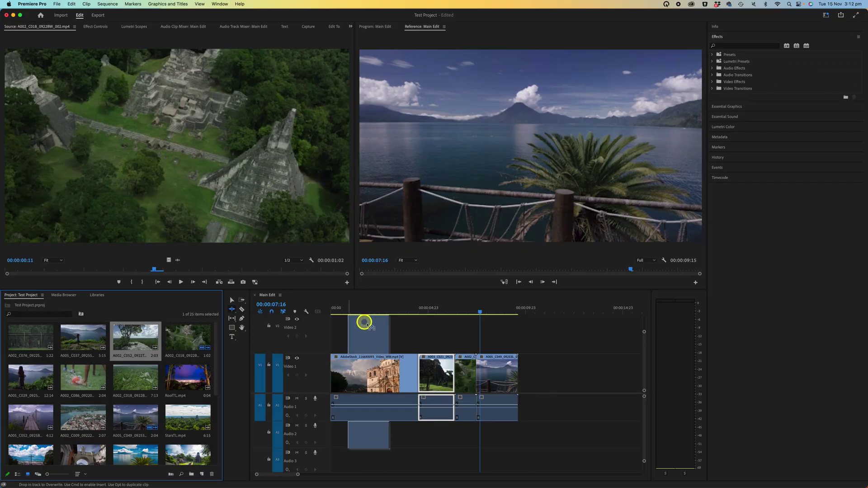
Place the A002_C052 tree clip on Video 2 above the church clip, with both clips ending at the same point
left_click_drag(362, 320, 374, 329)
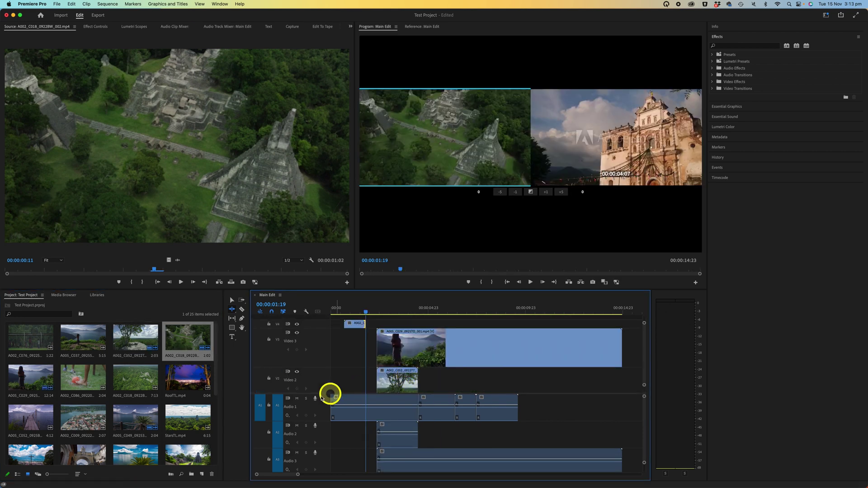
scroll(311, 388, "down", 3)
scroll(311, 388, "up", 2)
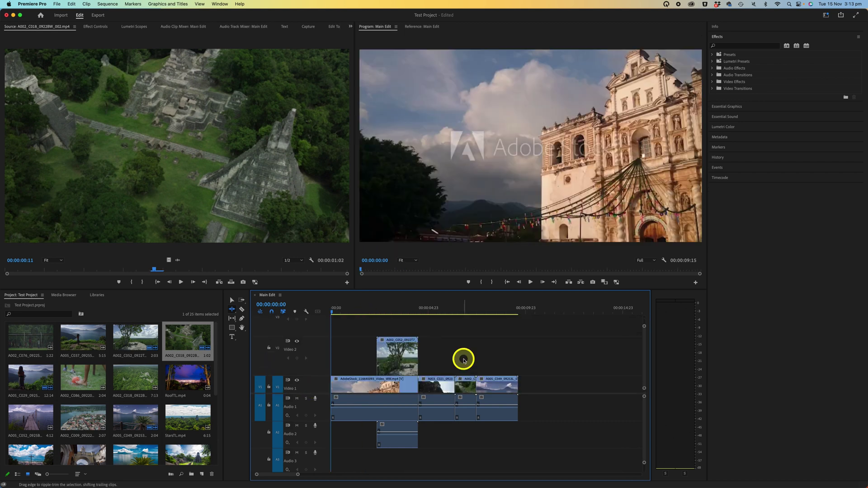
scroll(463, 360, "down", 1)
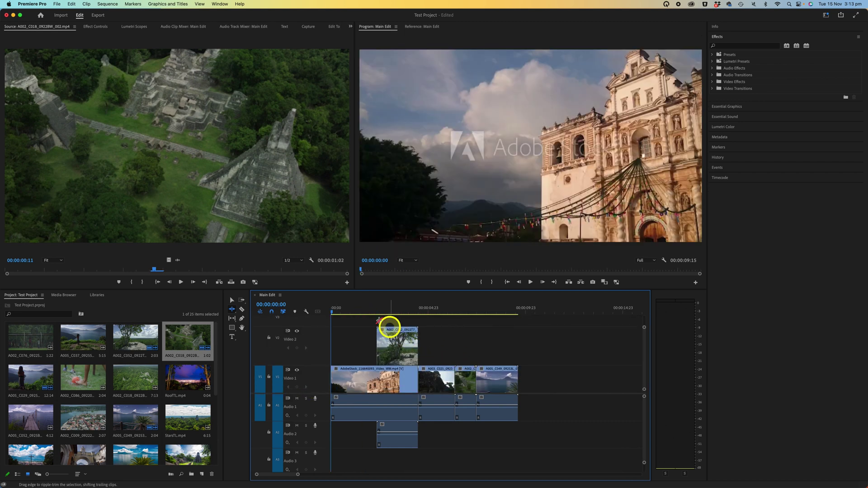
Play the sequence through the section where the A002_C052 clip on Video 2 covers the church clip
left_click(364, 311)
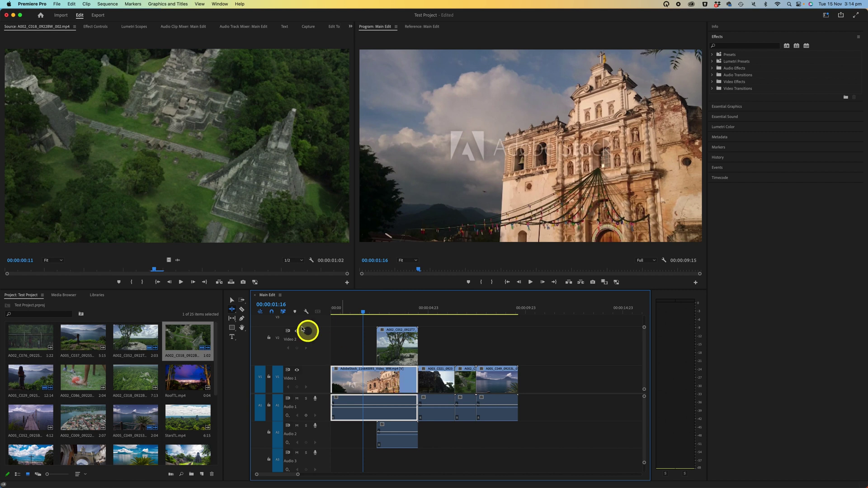
left_click(401, 339)
key("space")
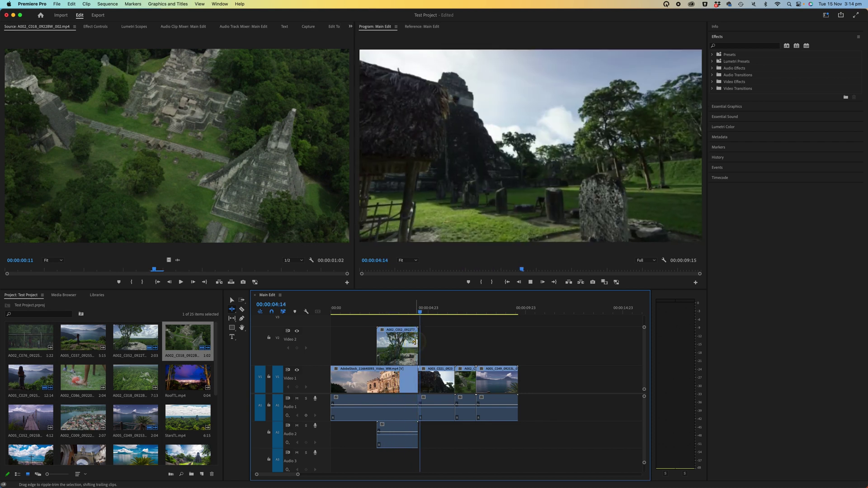
left_click_drag(413, 343, 364, 315)
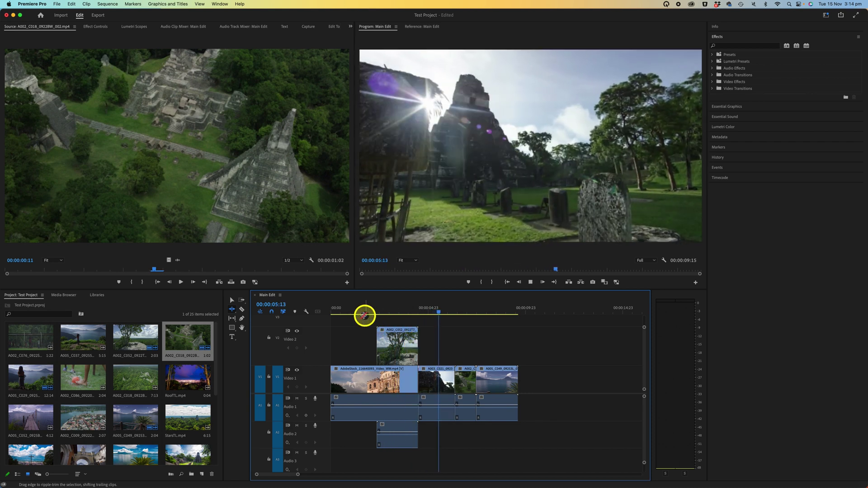
left_click(382, 308)
key("space")
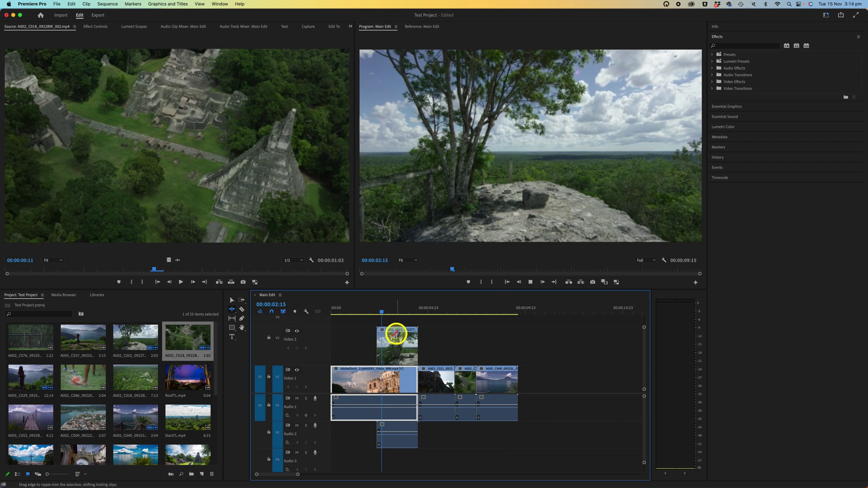
key("space")
Scale the A002_C052 clip on Video 2 to about 38%, position it in the picture's upper-left area, and scrub through the overlay
left_click(398, 344)
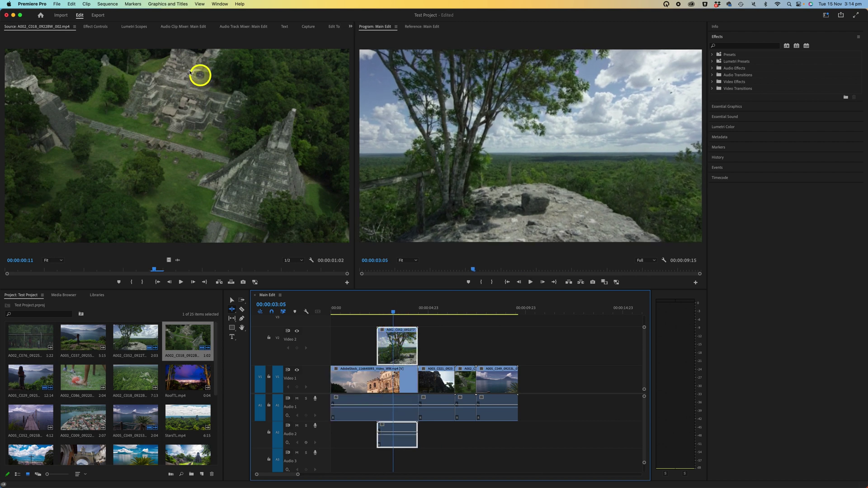
left_click(98, 31)
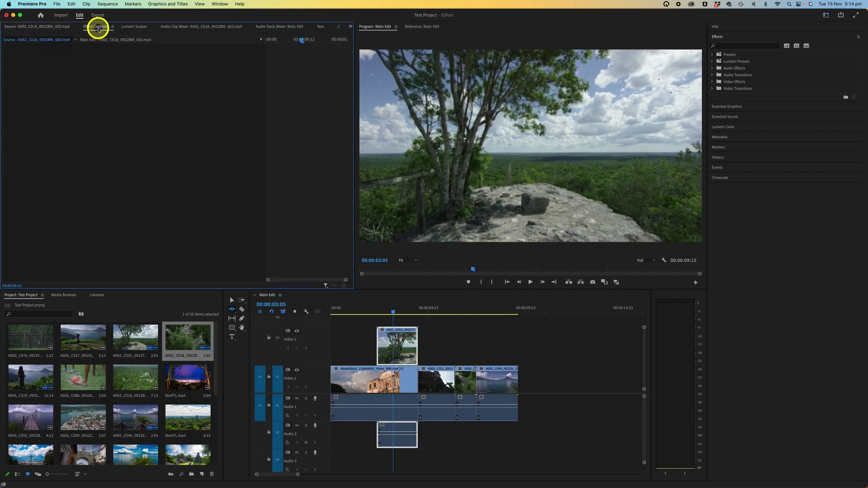
mouse_move(136, 69)
left_mouse_down()
mouse_move(155, 61)
mouse_move(142, 60)
left_mouse_up()
left_click(380, 316)
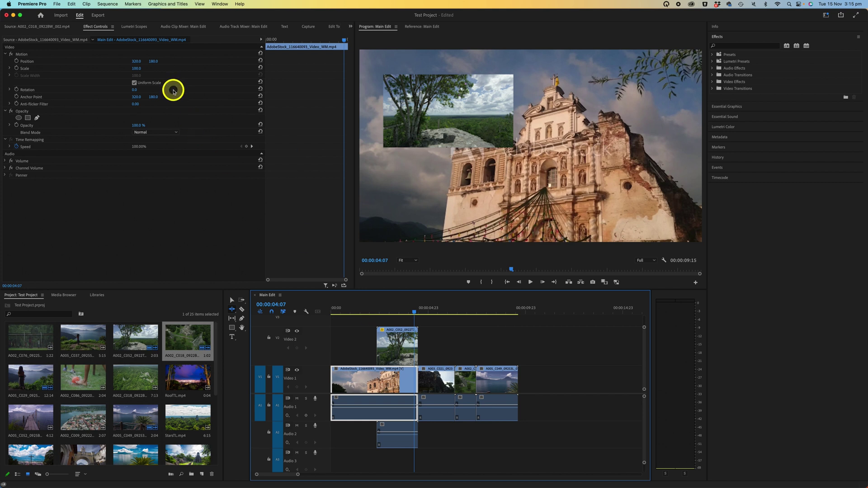
left_click_drag(386, 319, 396, 322)
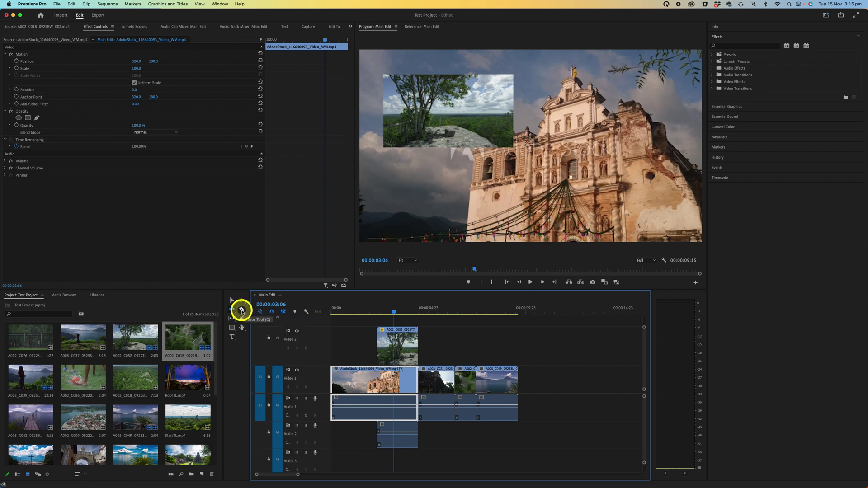
Try splitting the A002_C052 clip on Video 2 and the church clip beneath it at 00:00:03:06, and undo the cuts
left_click(242, 310)
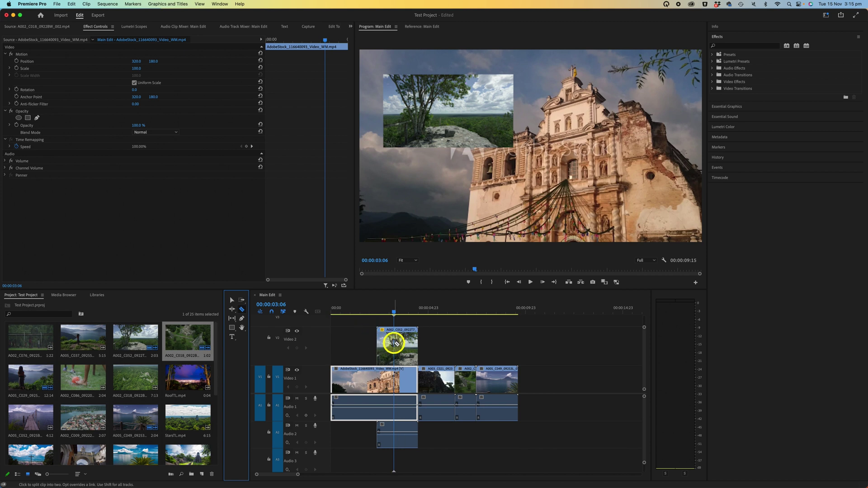
left_click(395, 344)
left_click(408, 310)
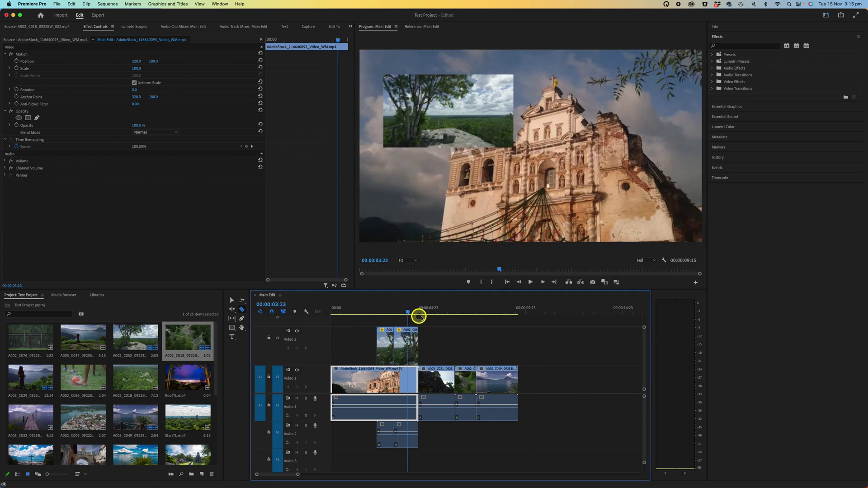
left_click(457, 312)
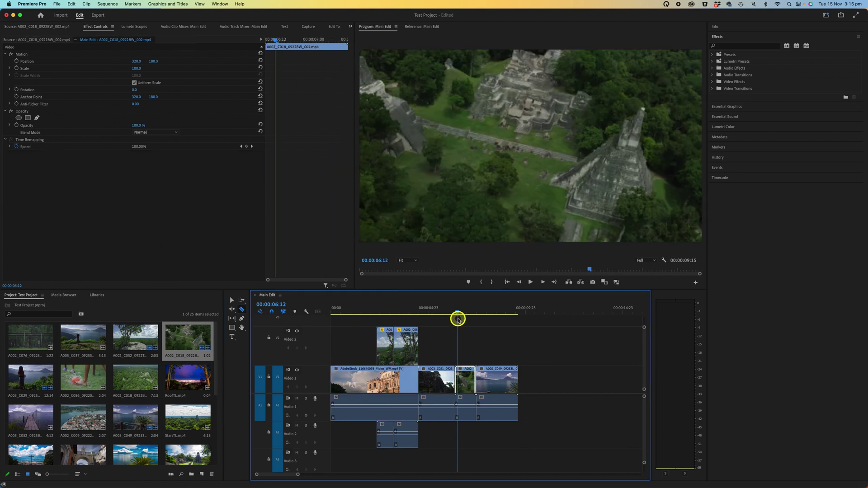
left_click(394, 376)
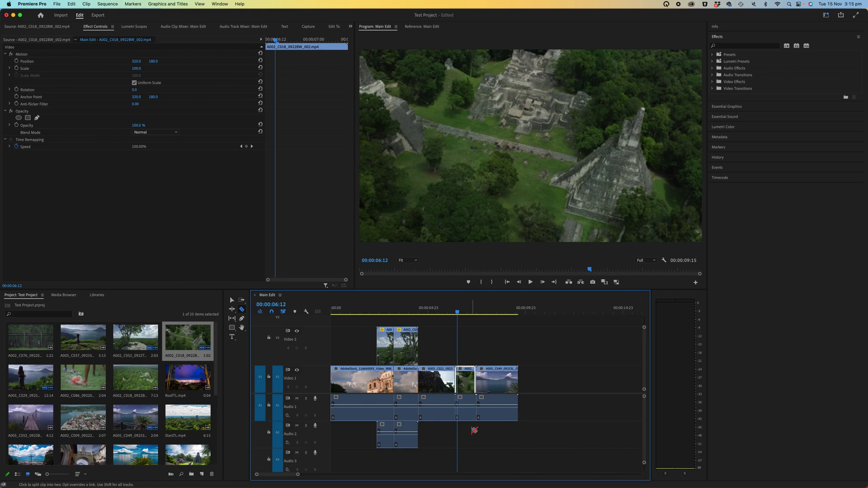
key("super+z")
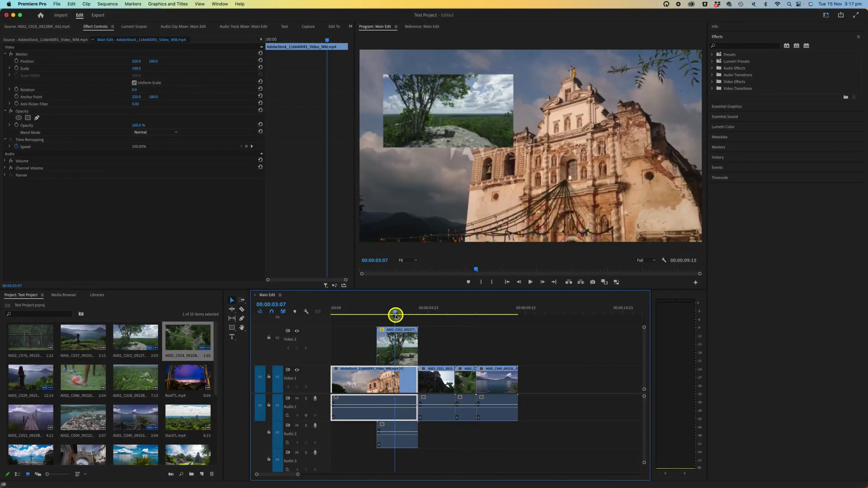
Split the clips on all tracks at 00:00:03:10 and again at 00:00:03:17
left_click_drag(396, 315, 456, 317)
key("super+shift+k")
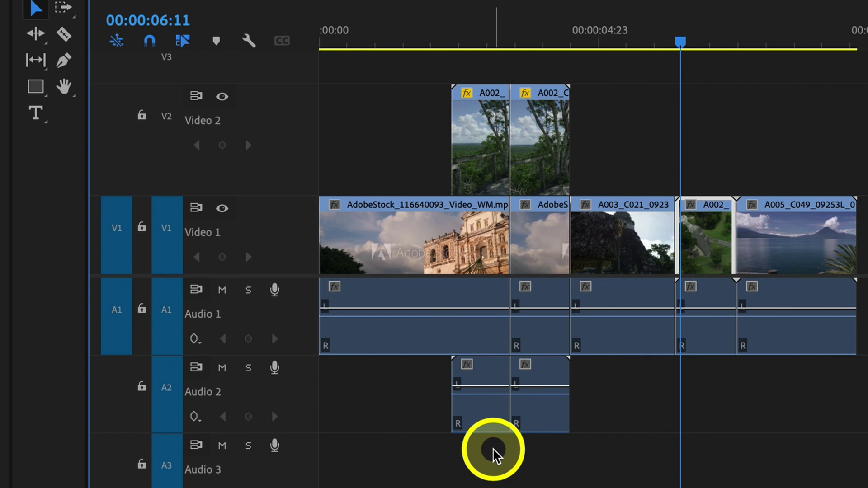
key("b")
left_click_drag(171, 461, 165, 462)
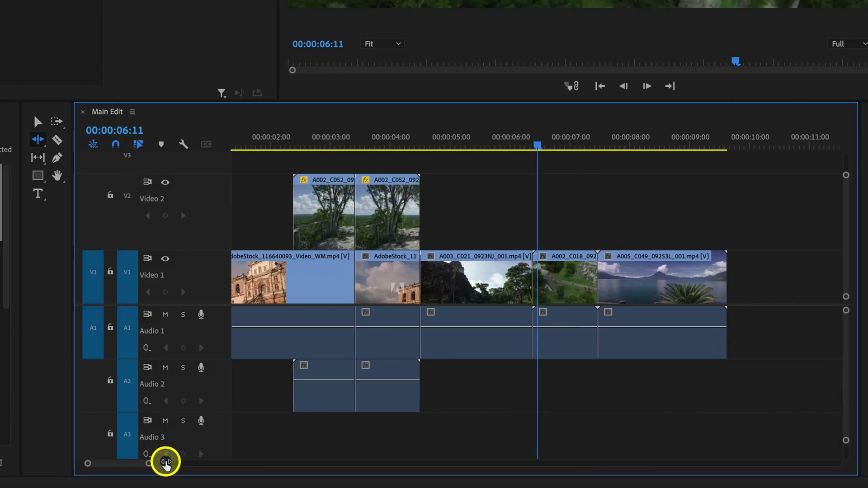
key("equal")
key("equal")
key("equal")
key("equal")
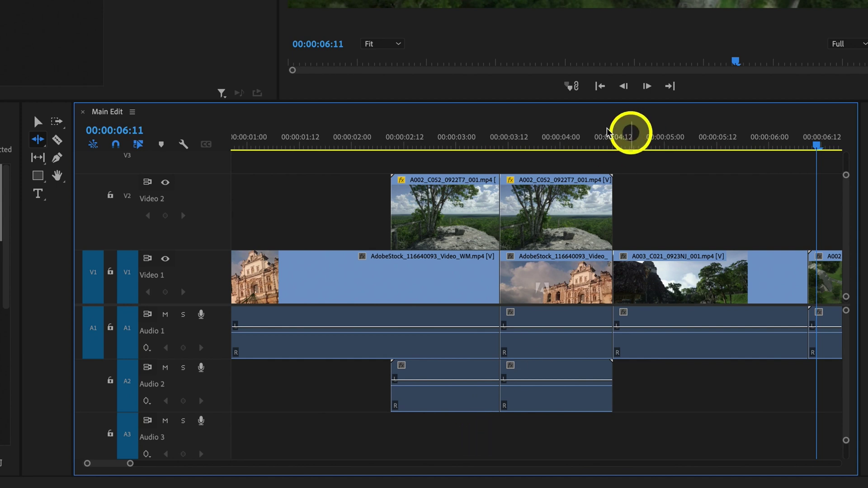
left_click(477, 143)
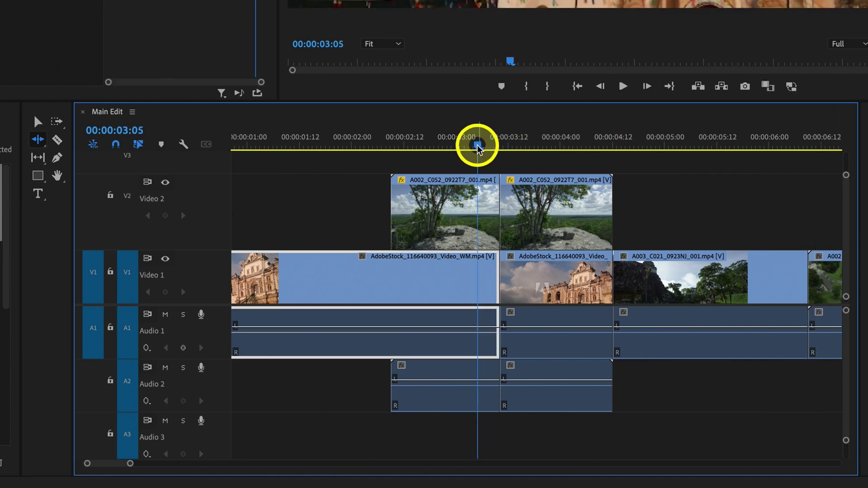
left_click_drag(479, 145, 530, 156)
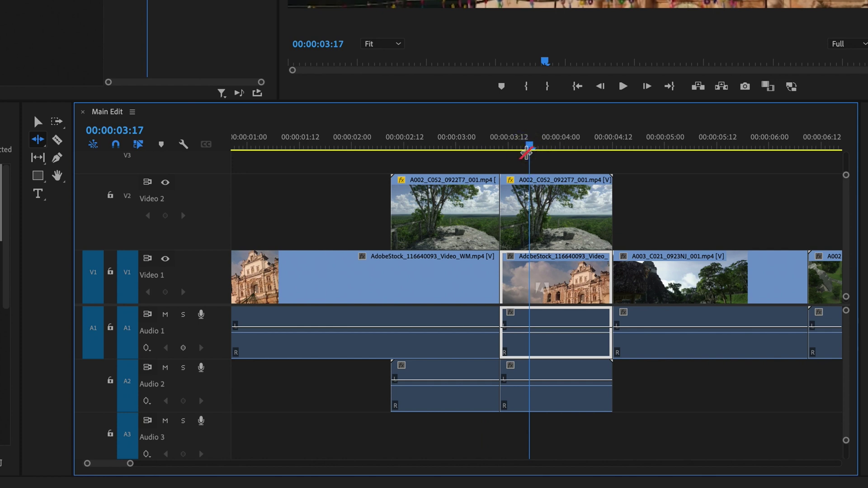
key("ctrl+shift+k")
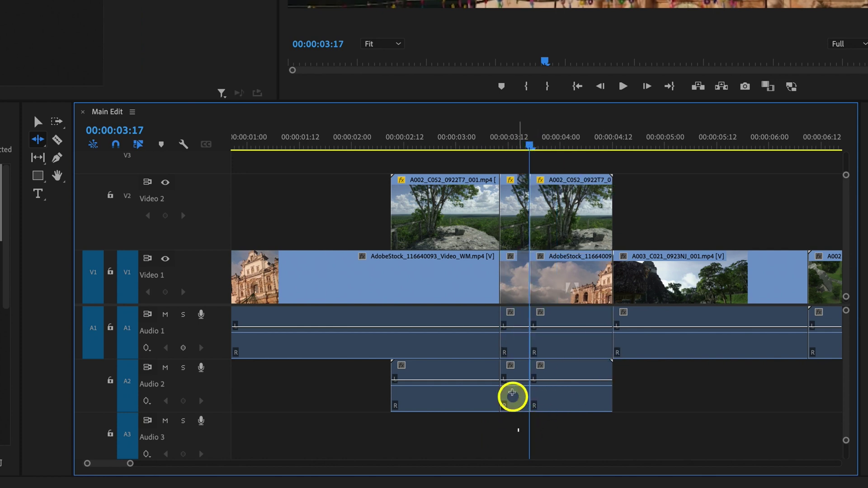
Delete the short A002_C052 and church segments between 00:00:03:10 and 00:00:03:17, and ripple-delete the gap they leave
left_click(516, 209)
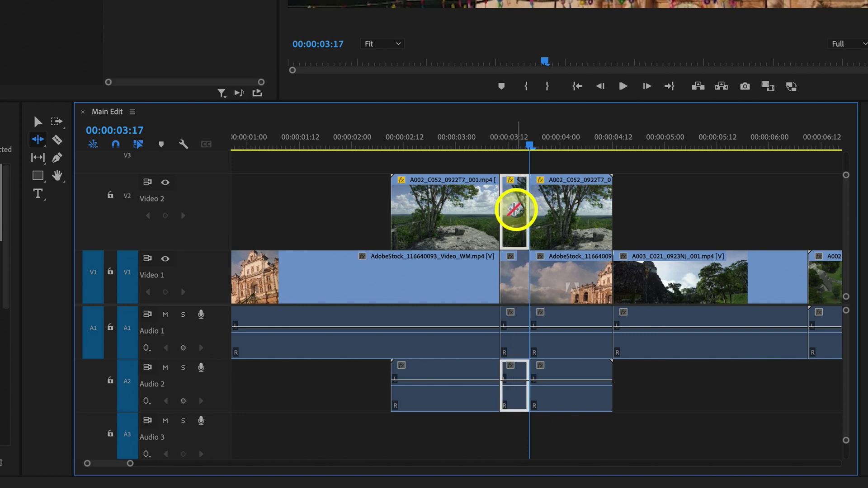
left_click(511, 278, "shift")
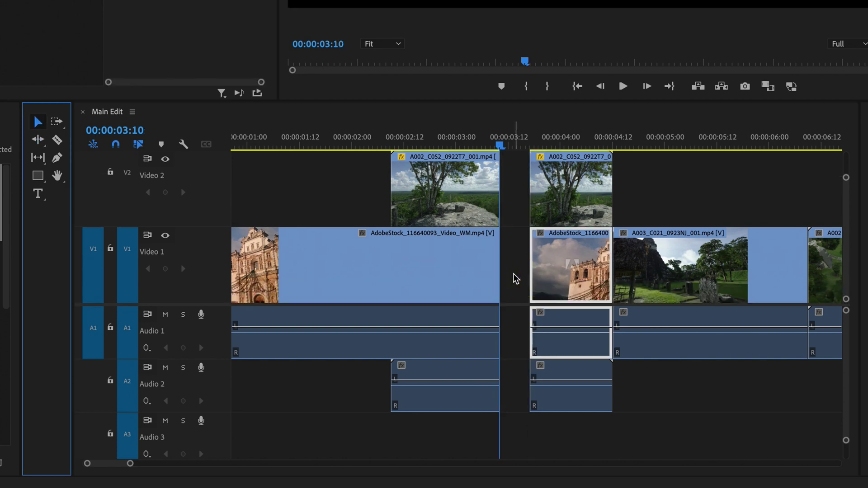
right_click(514, 277)
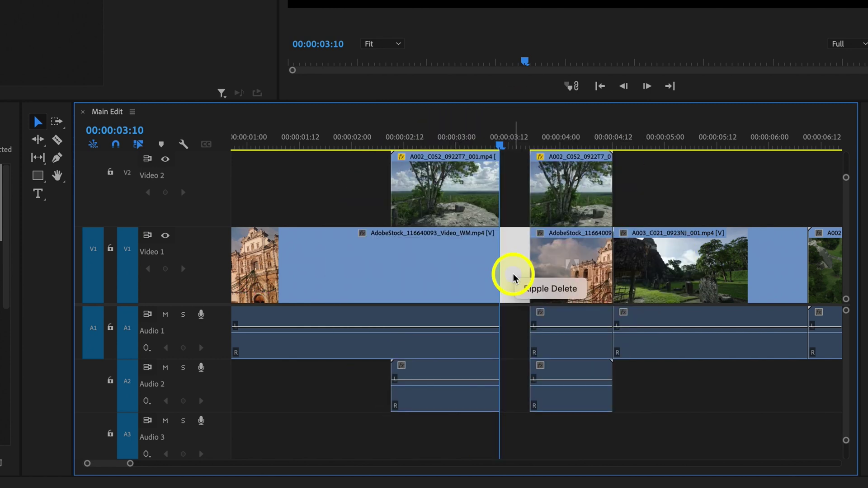
left_click(548, 293)
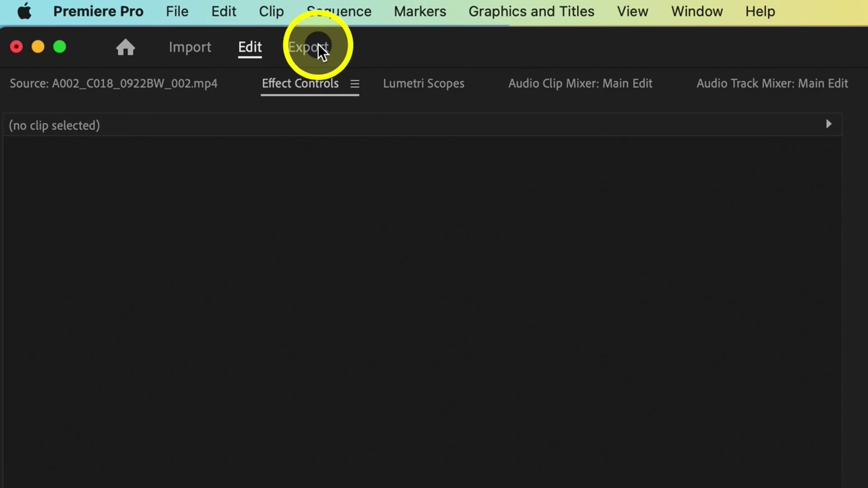
Open the export settings for the Main Edit sequence and enable YouTube as an additional destination
left_click(100, 14)
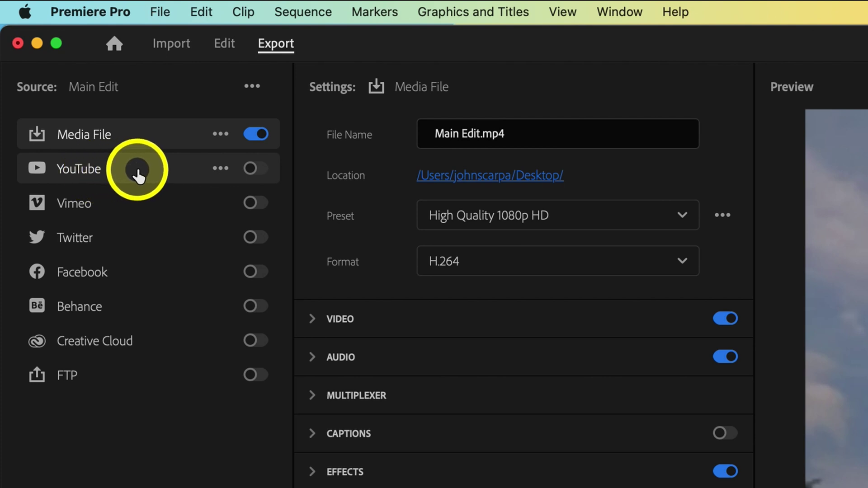
left_click(104, 172)
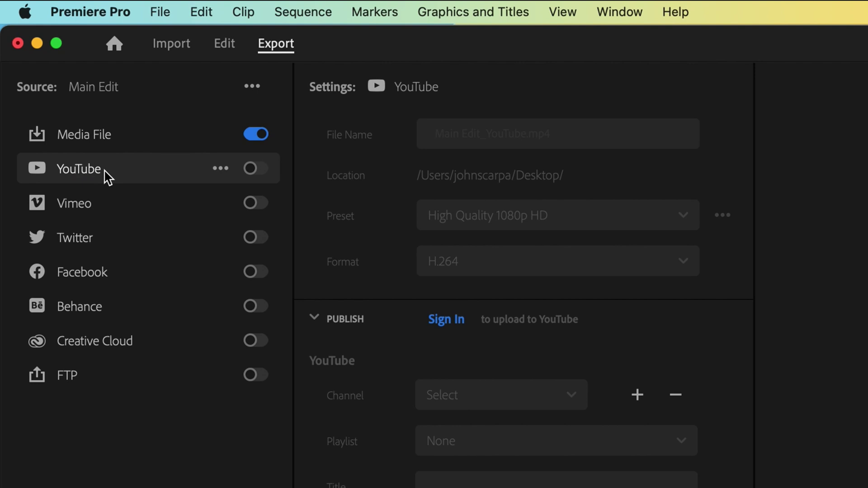
left_click(253, 171)
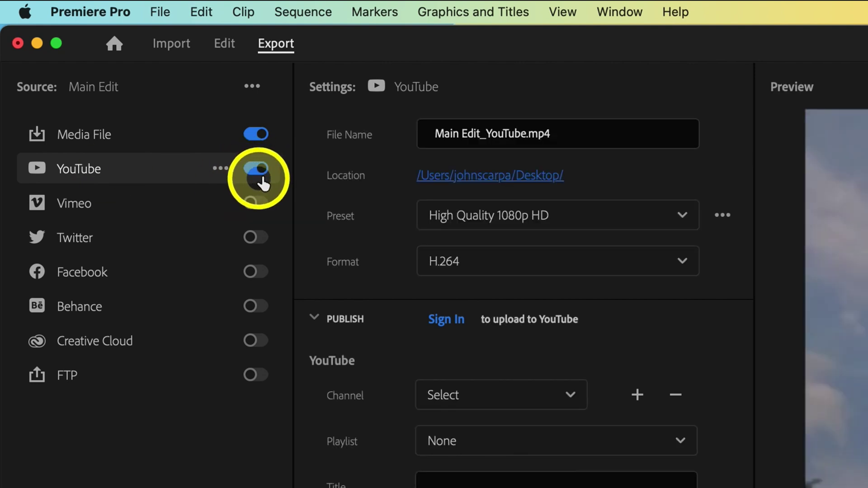
Go over the YouTube export's file name, location and available presets, and choose the High Quality 1080p HD preset
left_click(536, 140)
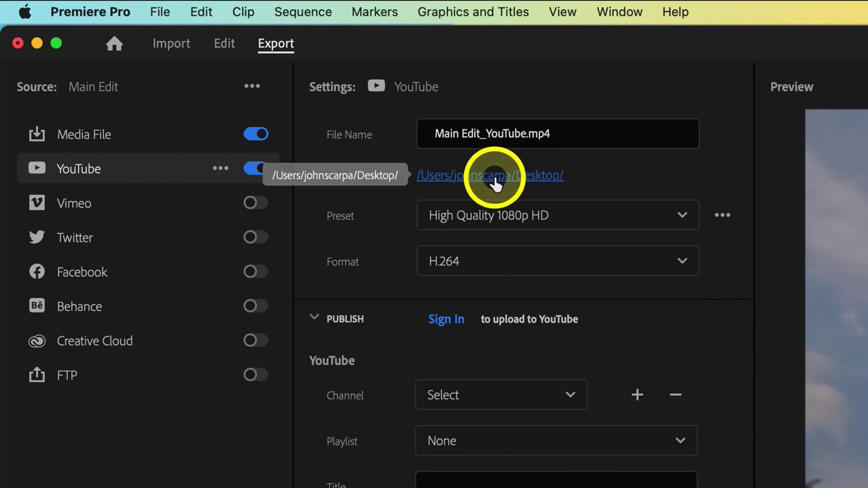
left_click(545, 183)
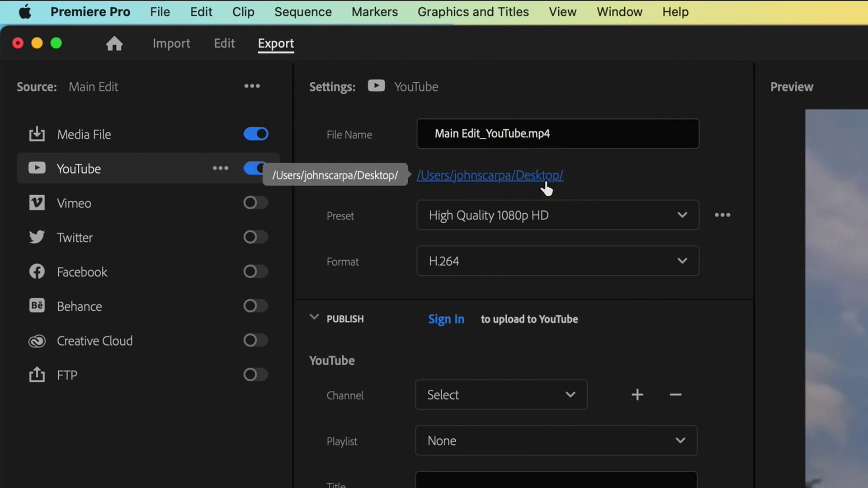
left_click(572, 229)
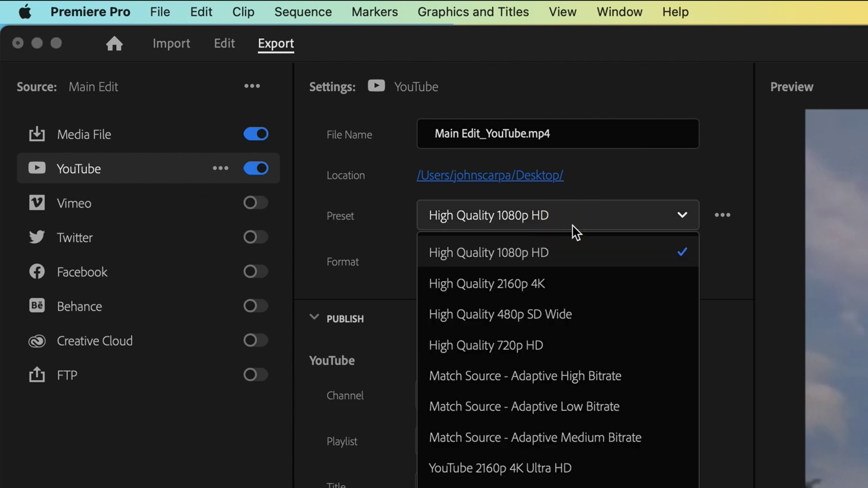
left_click_drag(534, 255, 556, 354)
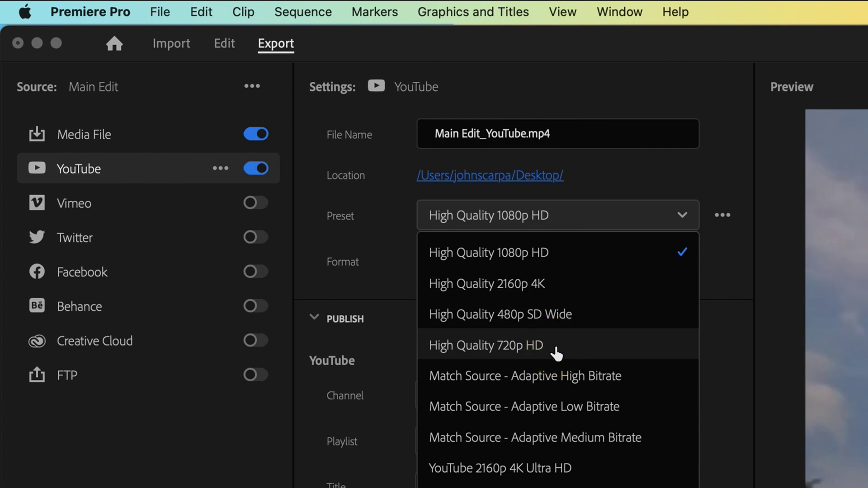
left_click(553, 280)
left_click(553, 259)
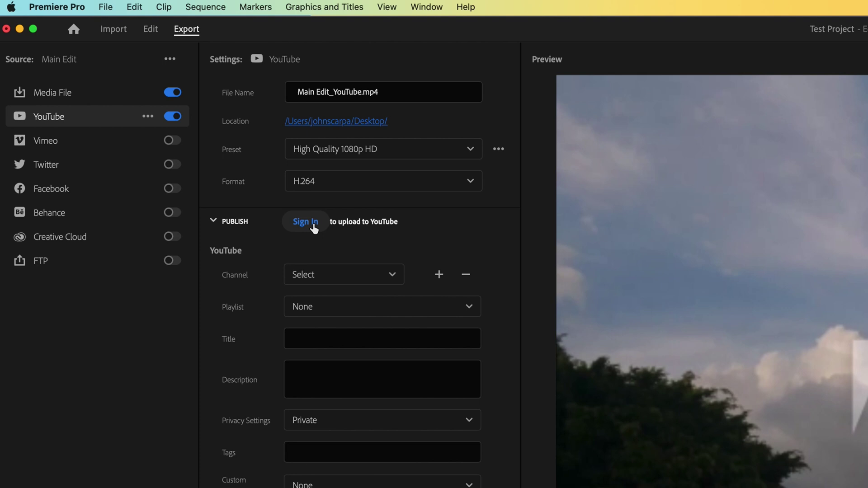
left_click(313, 222)
left_click(368, 274)
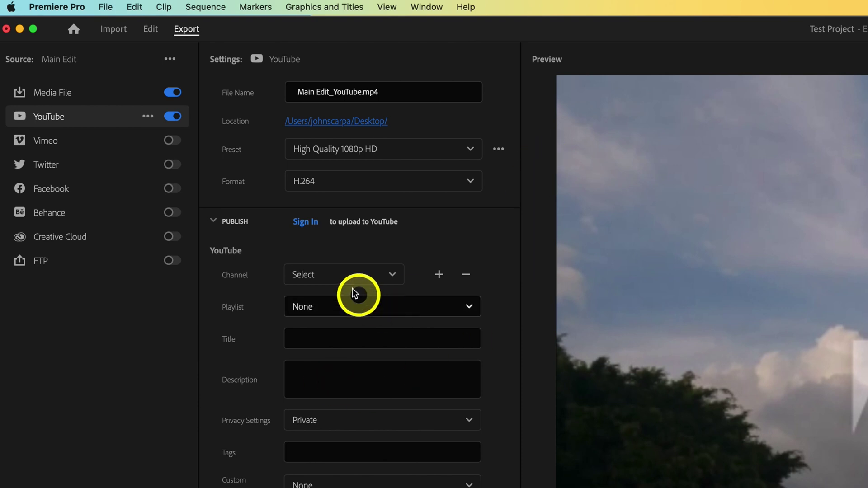
left_click(298, 222)
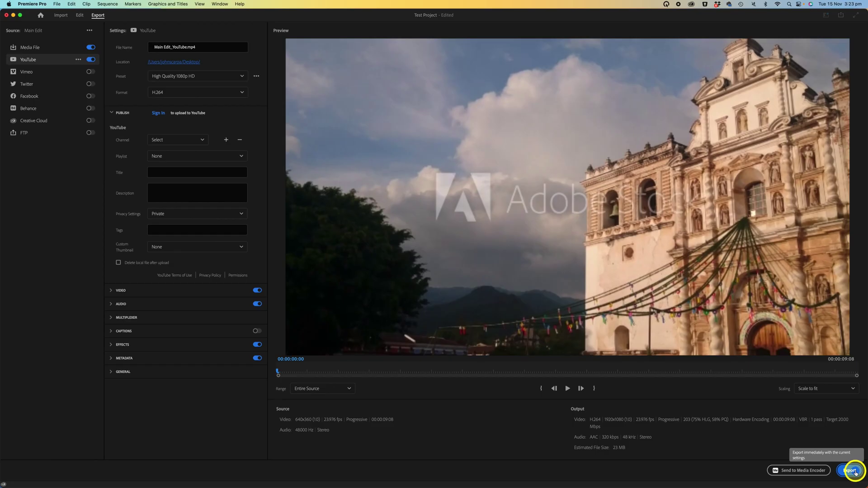
Send the Main Edit sequence to the Media Encoder queue
left_click(855, 473)
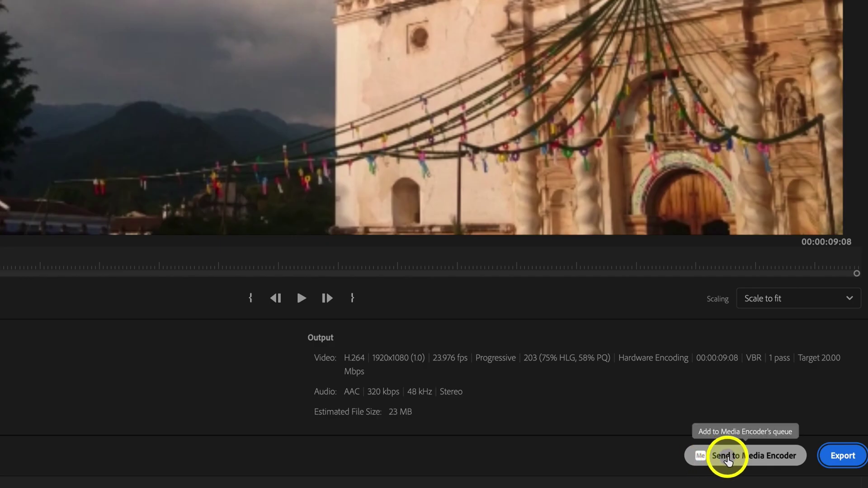
left_click(751, 457)
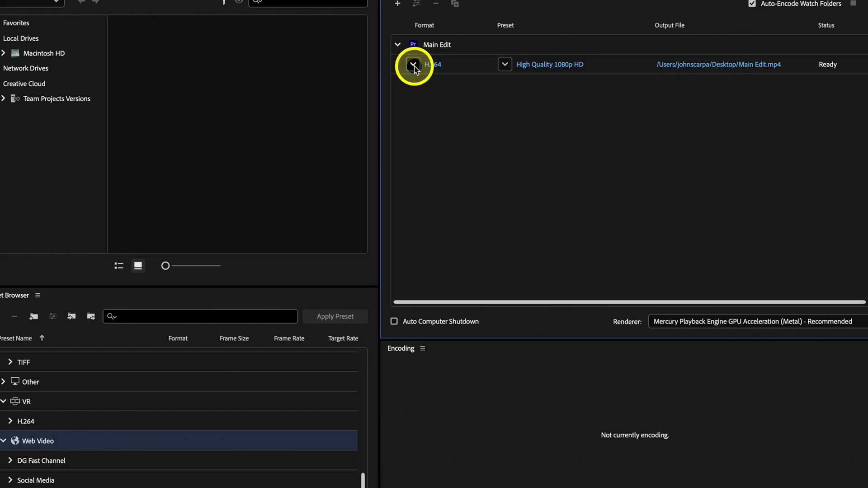
Examine the format, preset and renderer options available for the queued Main Edit export in Media Encoder
left_click(413, 65)
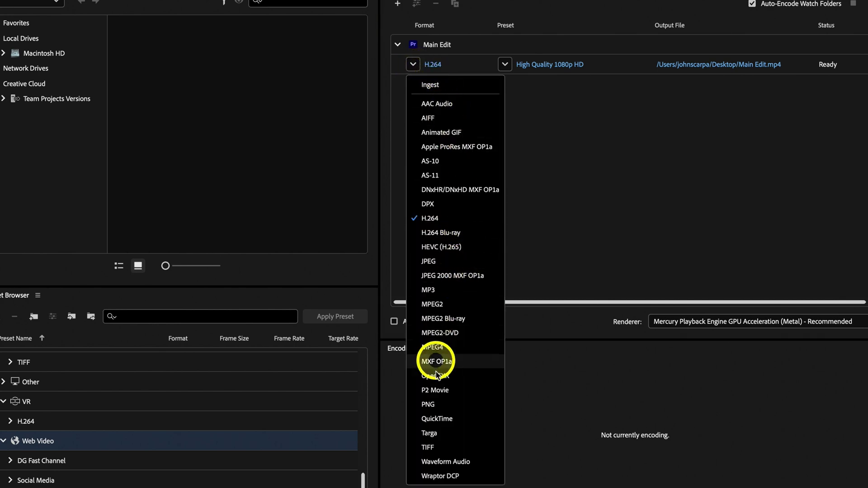
left_click(645, 112)
left_click(505, 65)
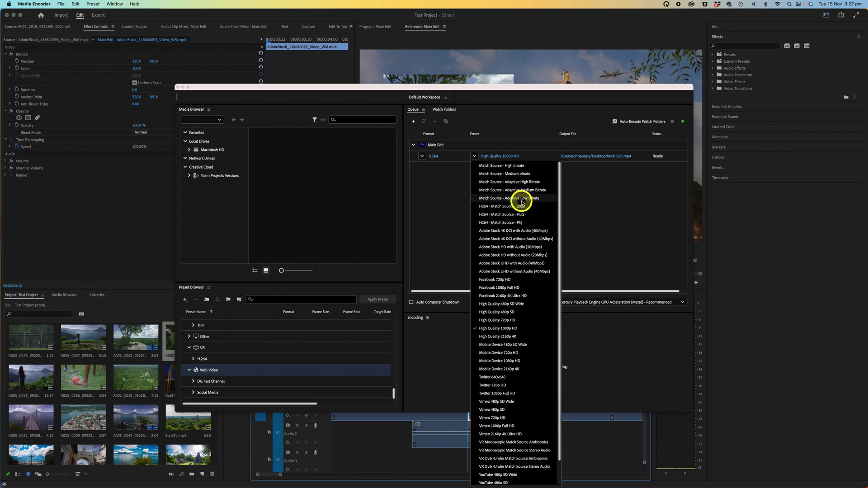
scroll(516, 217, "down", 3)
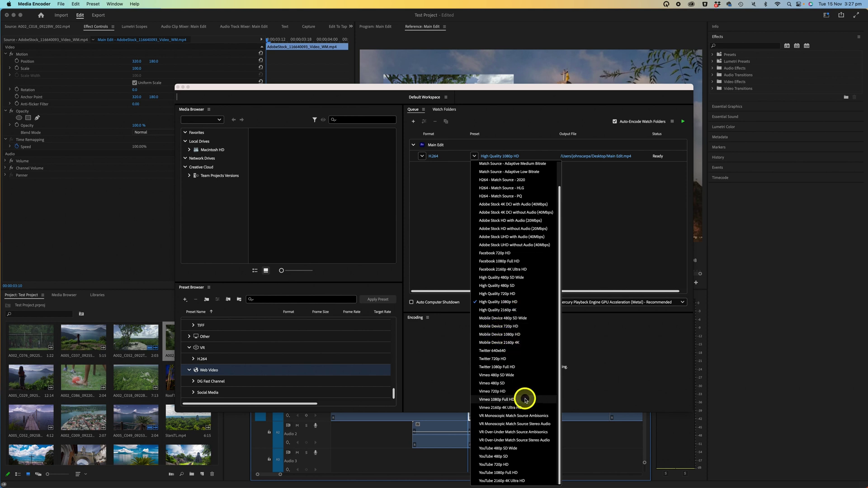
scroll(525, 399, "up", 3)
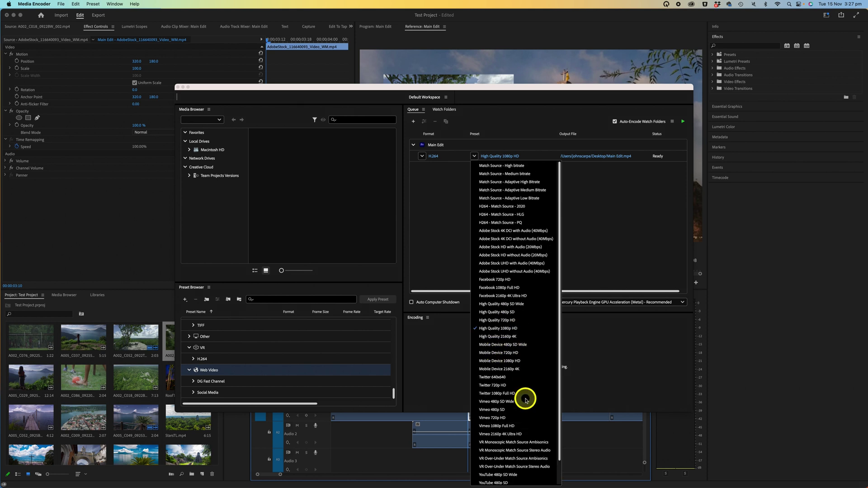
left_click(456, 256)
left_click(624, 302)
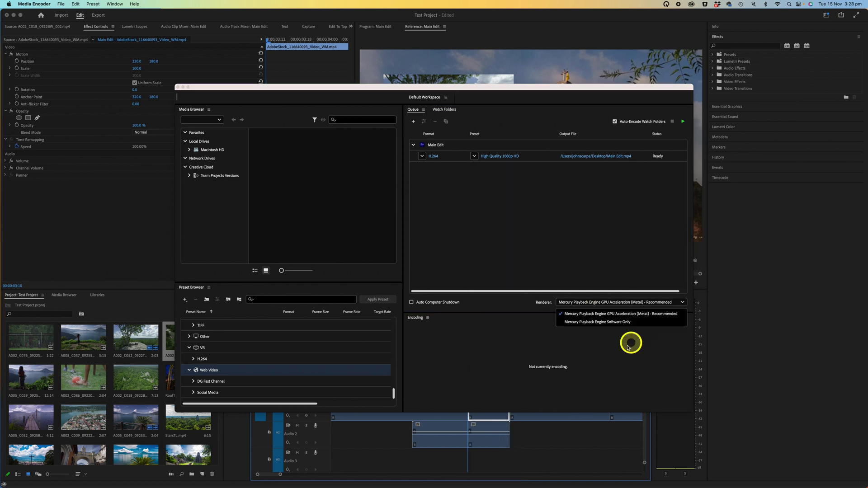
left_click(628, 300)
left_click(636, 302)
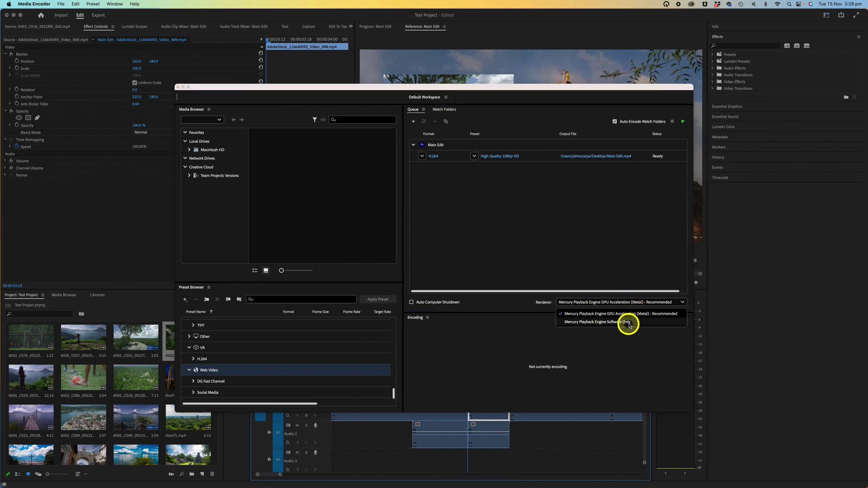
left_click(497, 358)
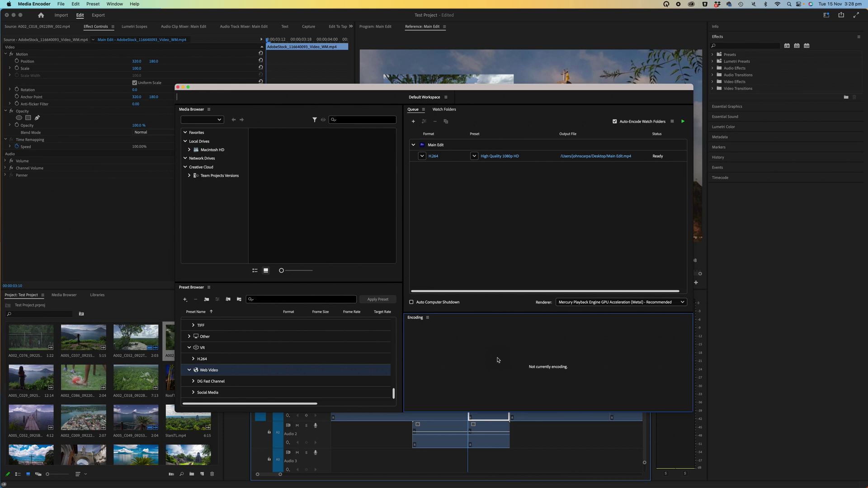